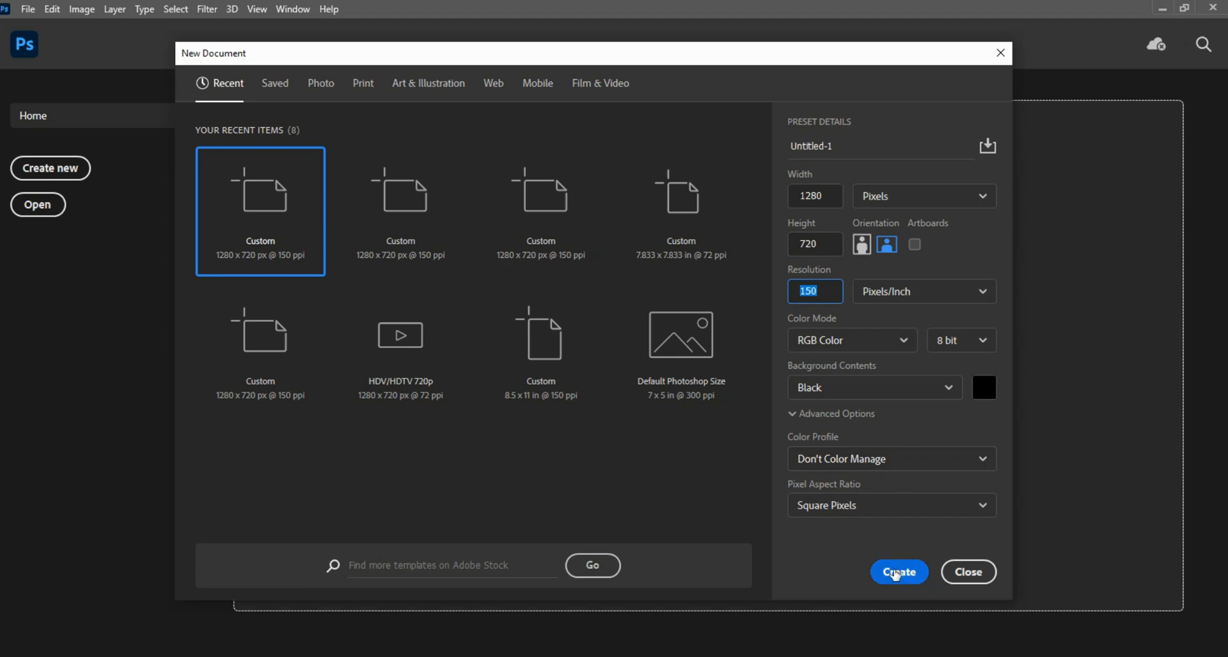
# Step: Create the 1280 x 720 px document at 150 ppi with a black background and hide its guides
pyautogui.click(897, 576)
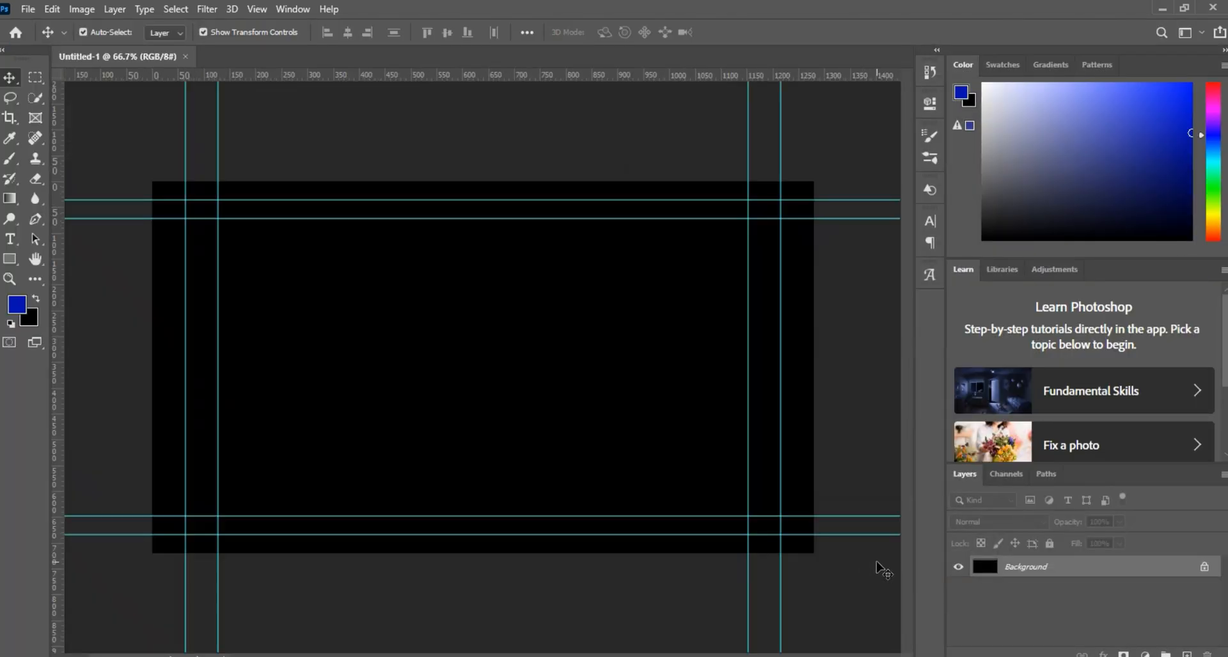
pyautogui.hotkey('ctrl', 'h')
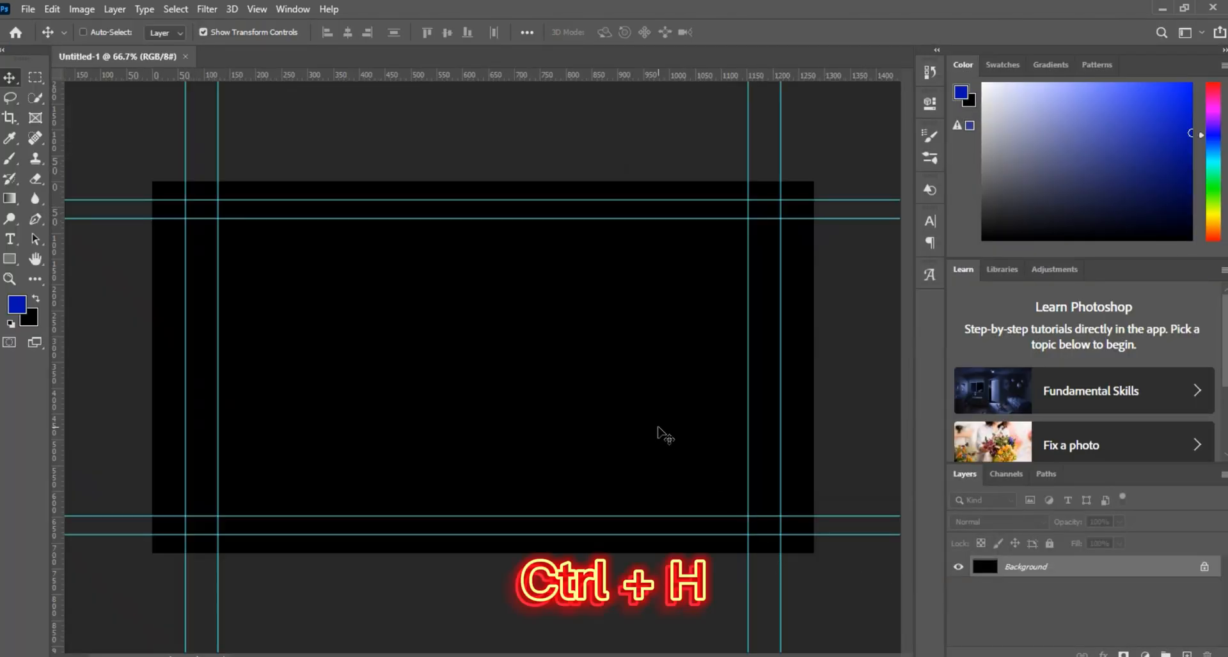
pyautogui.hotkey('ctrl', 'h')
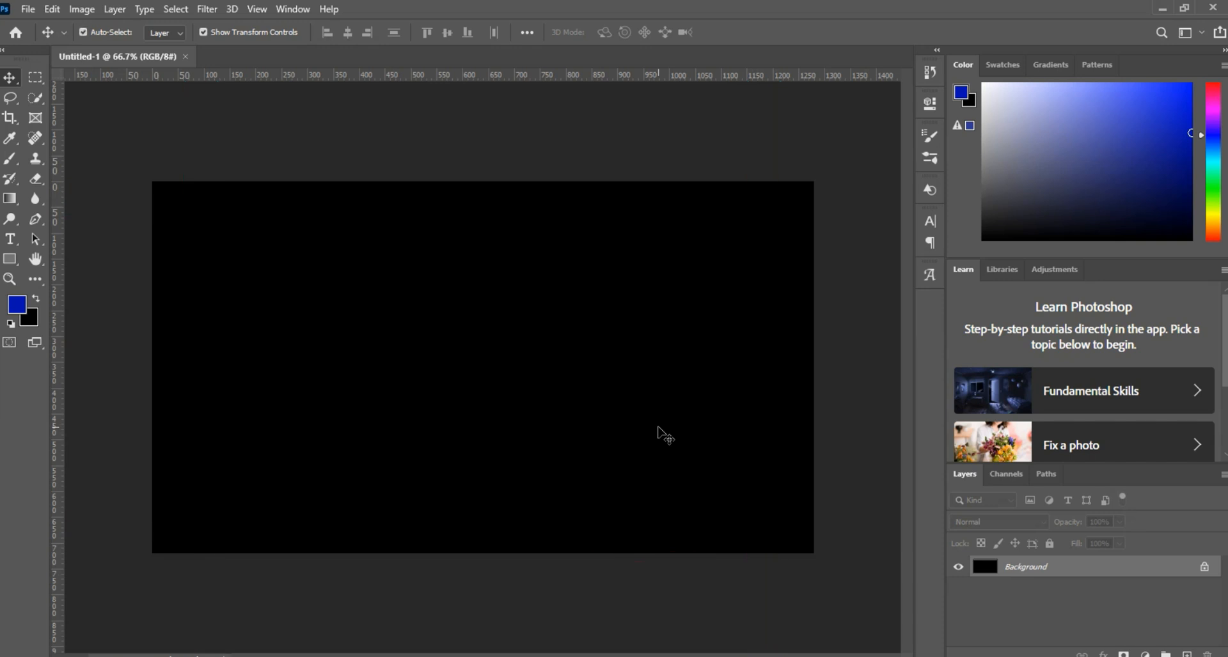
# Step: Unlock the background layer and set the Horizontal Type tool's text colour to white (ffffff)
pyautogui.click(1203, 567)
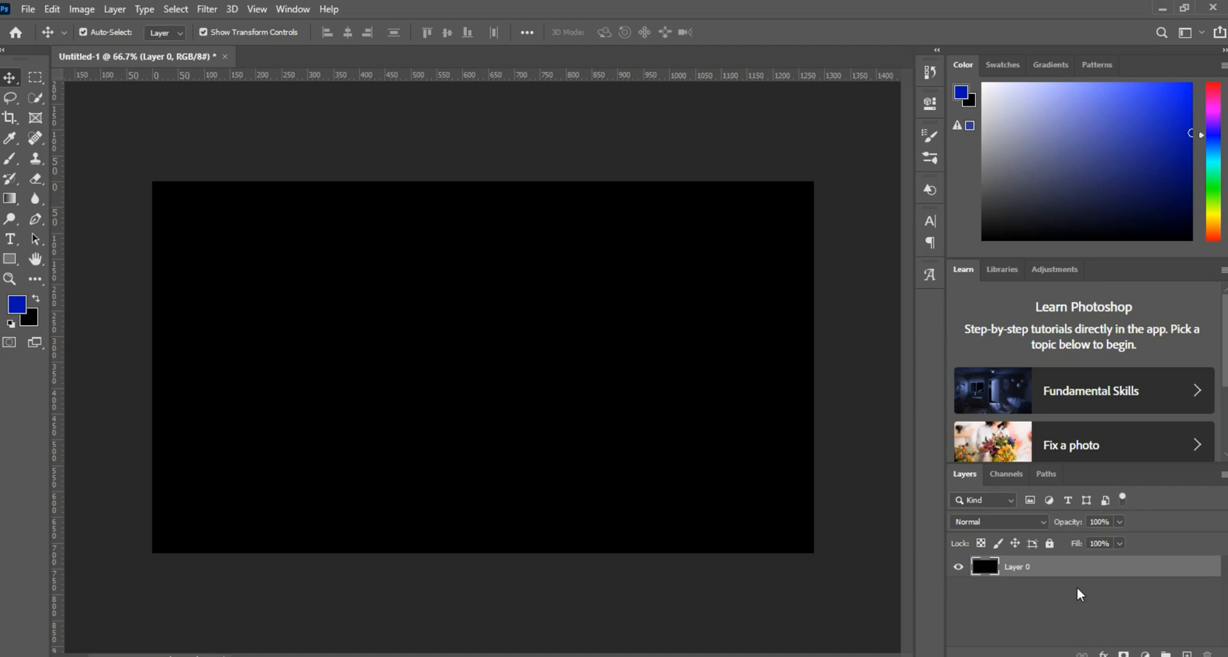
pyautogui.click(20, 241)
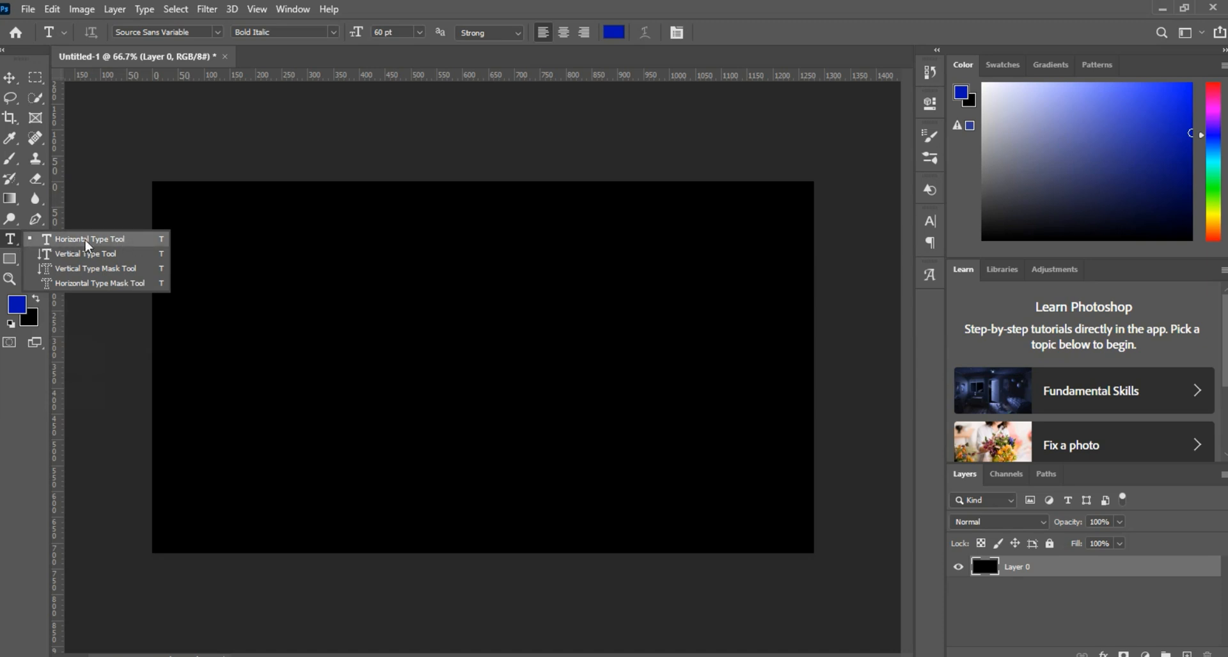
pyautogui.click(124, 238)
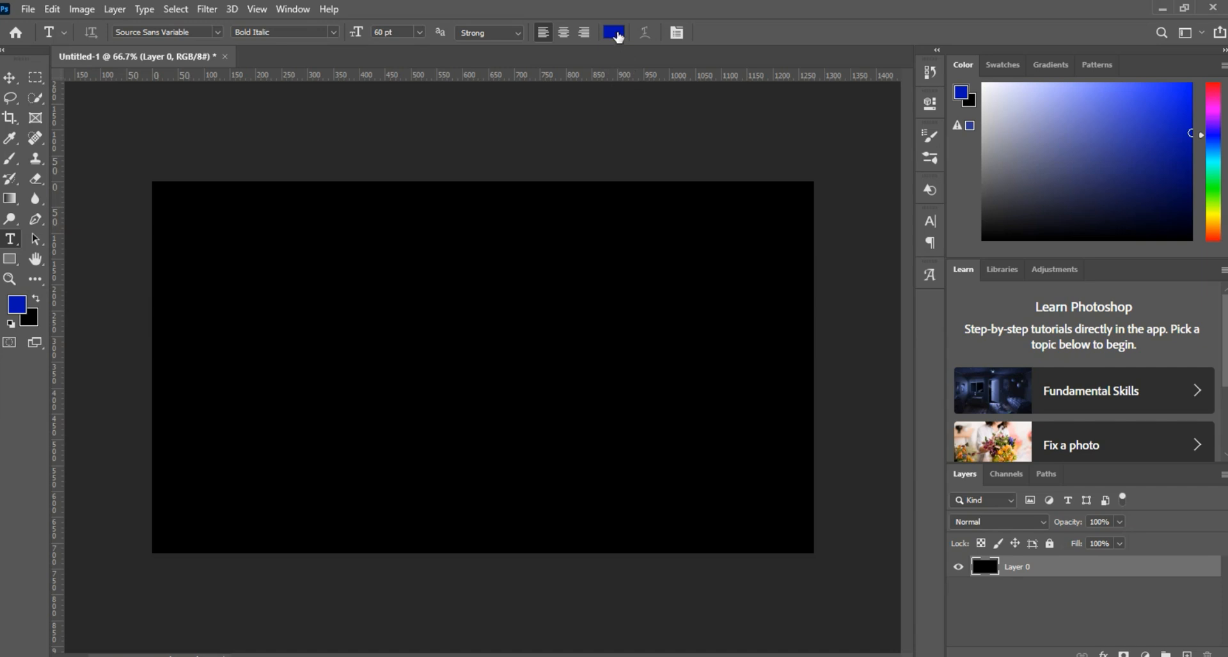
pyautogui.click(614, 32)
pyautogui.click(700, 186)
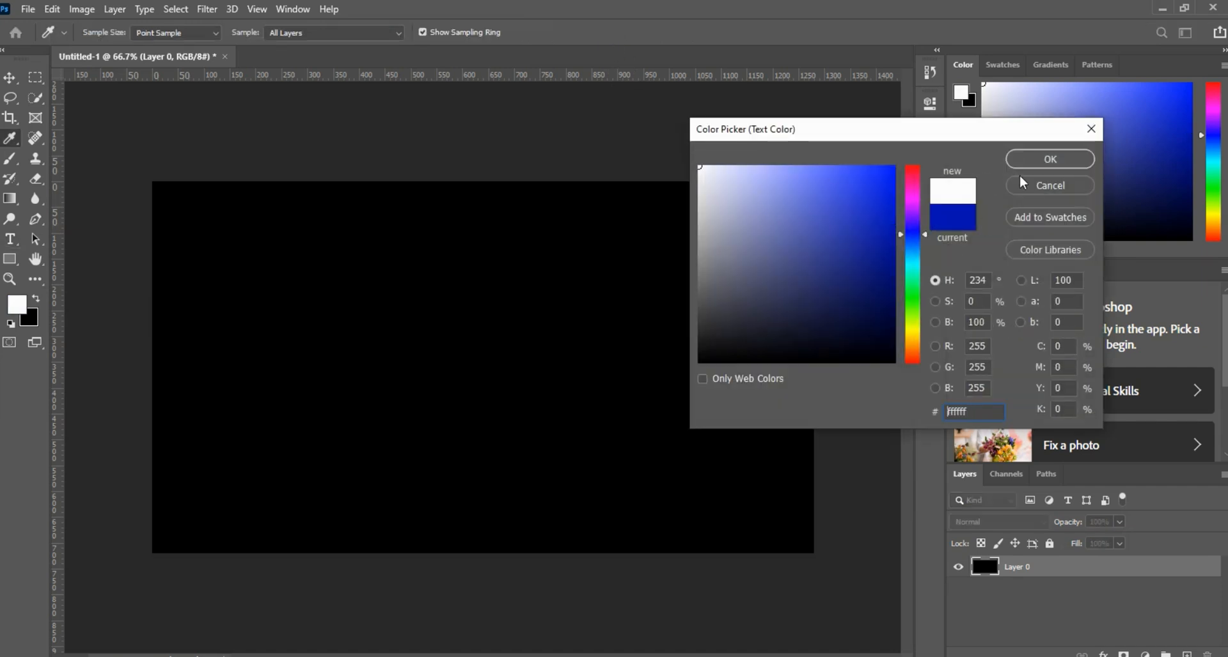
pyautogui.click(1011, 159)
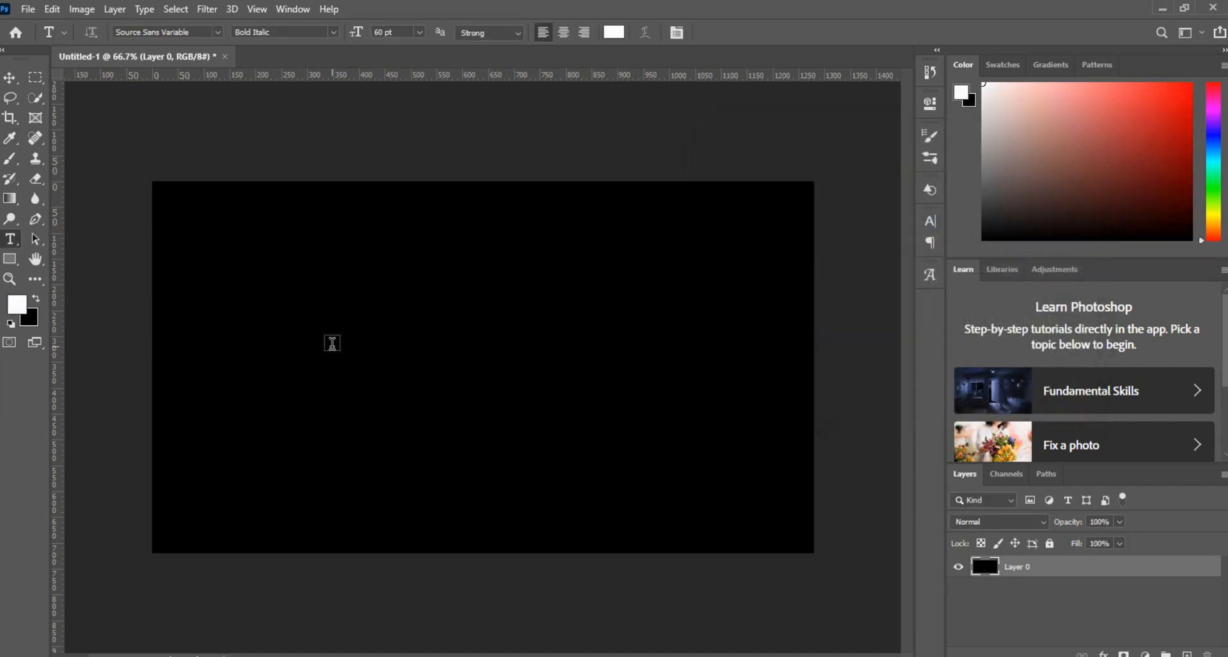
# Step: Add the text "PS" on the black canvas in 60 pt Source Sans Variable Bold Italic
pyautogui.click(332, 344)
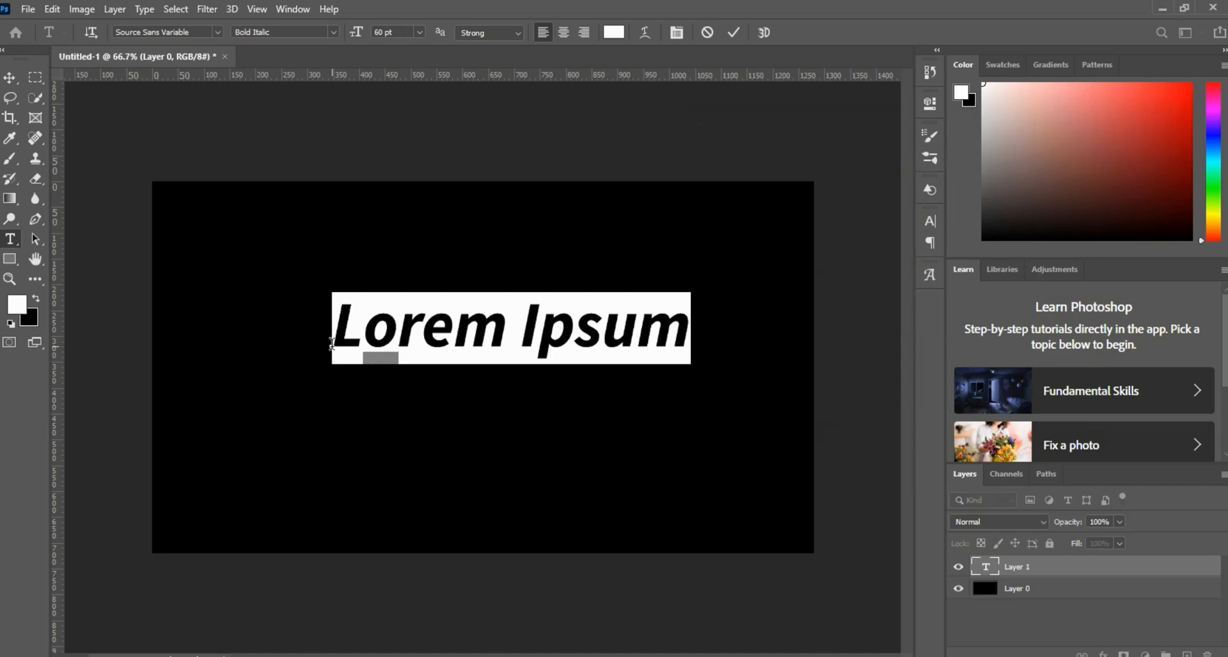
pyautogui.write('P')
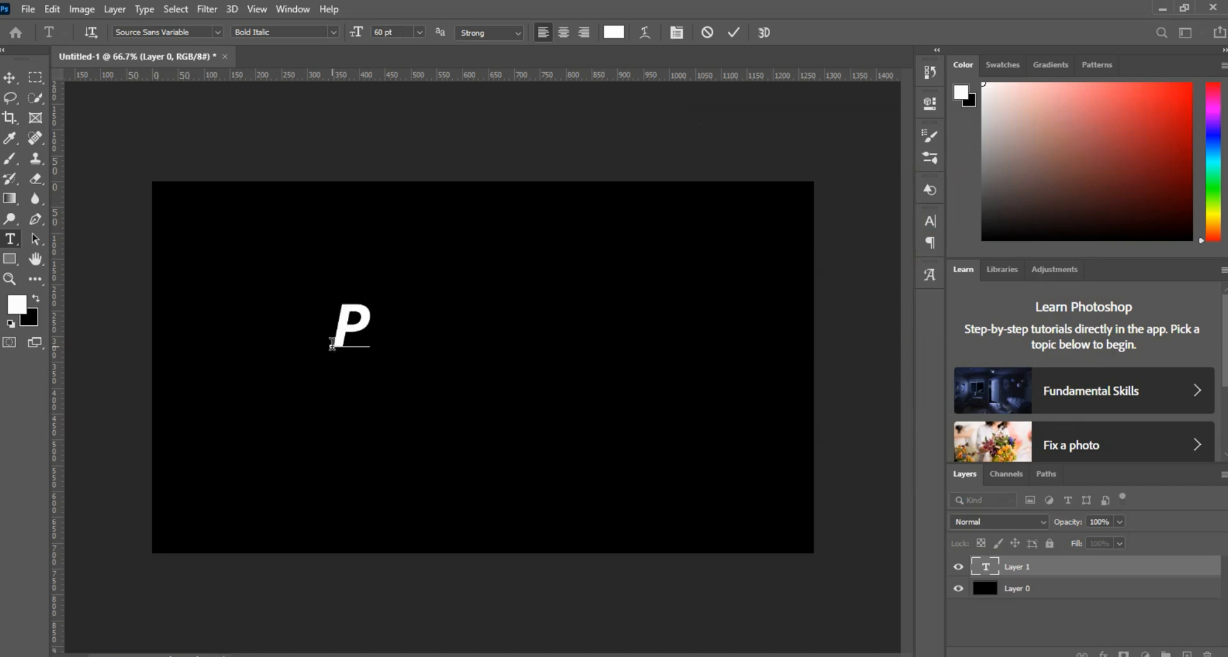
pyautogui.write('S')
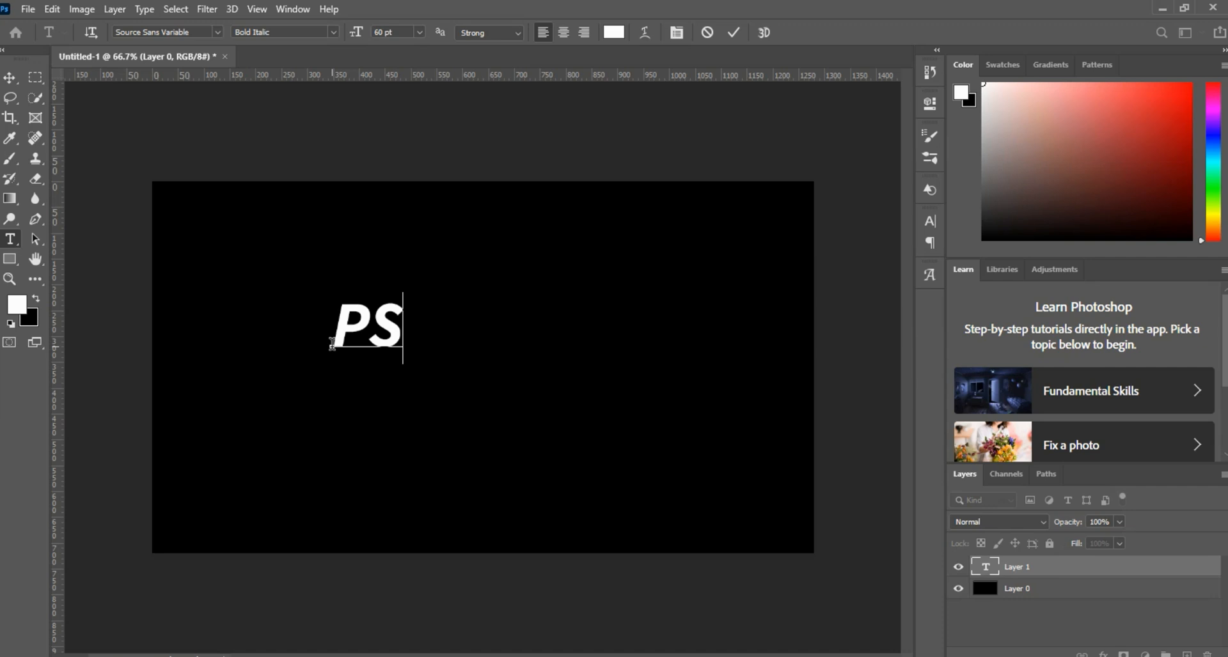
# Step: Enlarge the PS text to about 317% and position it near the middle of the canvas
pyautogui.click(11, 78)
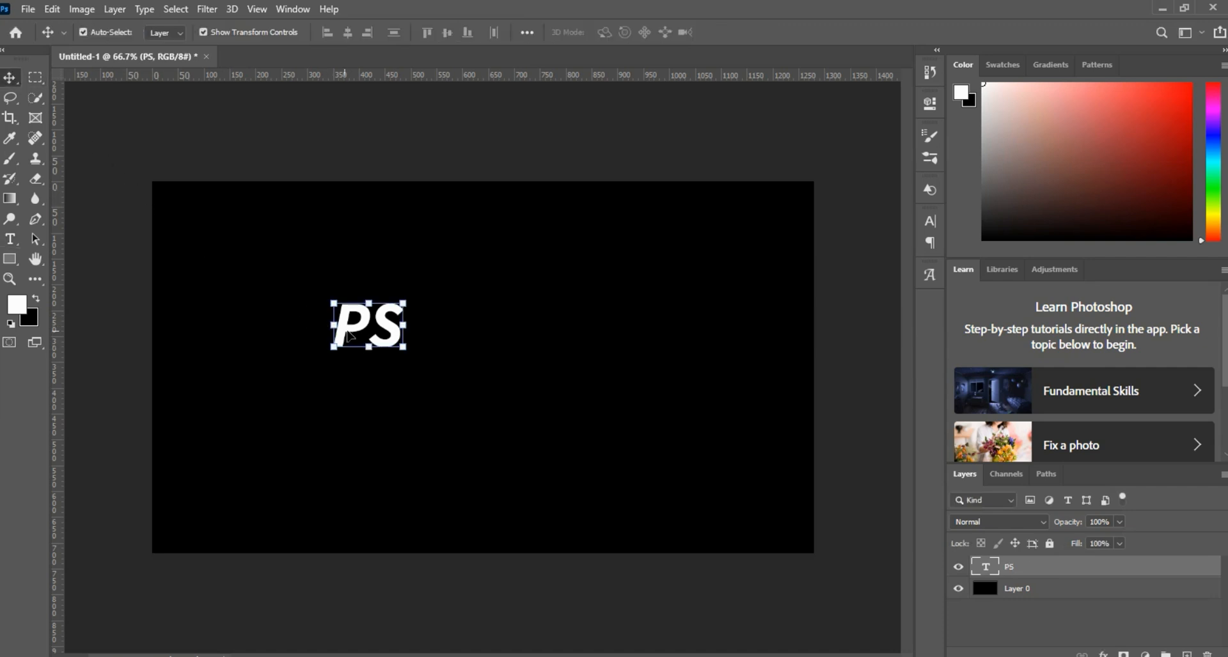
pyautogui.moveTo(408, 351); pyautogui.dragTo(595, 461)
pyautogui.moveTo(553, 391); pyautogui.dragTo(581, 454)
pyautogui.moveTo(623, 260); pyautogui.dragTo(584, 296)
pyautogui.moveTo(549, 450); pyautogui.dragTo(561, 435)
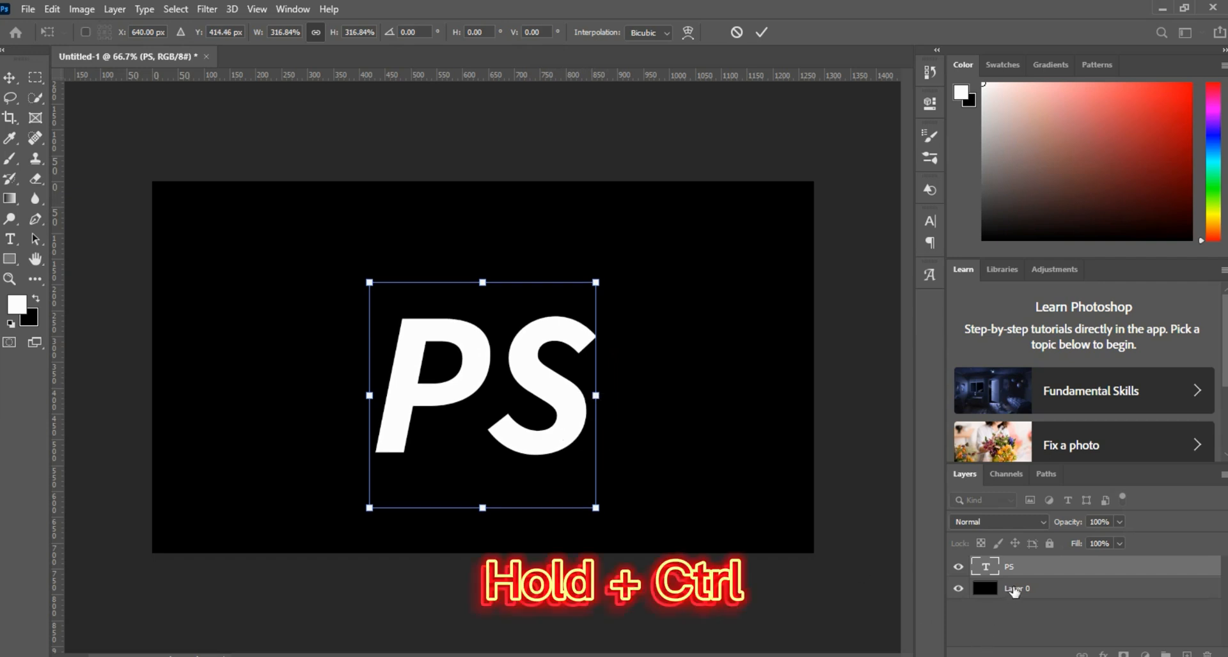
# Step: Centre the PS text vertically and horizontally on the black background layer, then deselect both layers
pyautogui.keyDown('ctrl'); pyautogui.click(1013, 591); pyautogui.keyUp('ctrl')
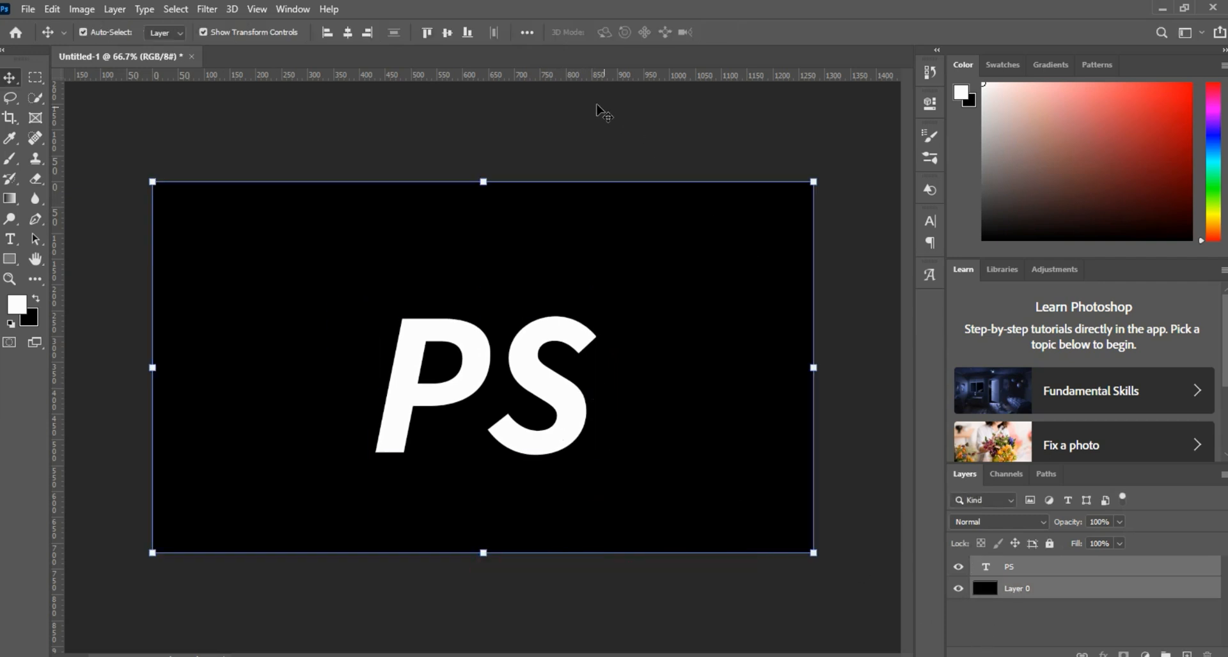
pyautogui.click(447, 33)
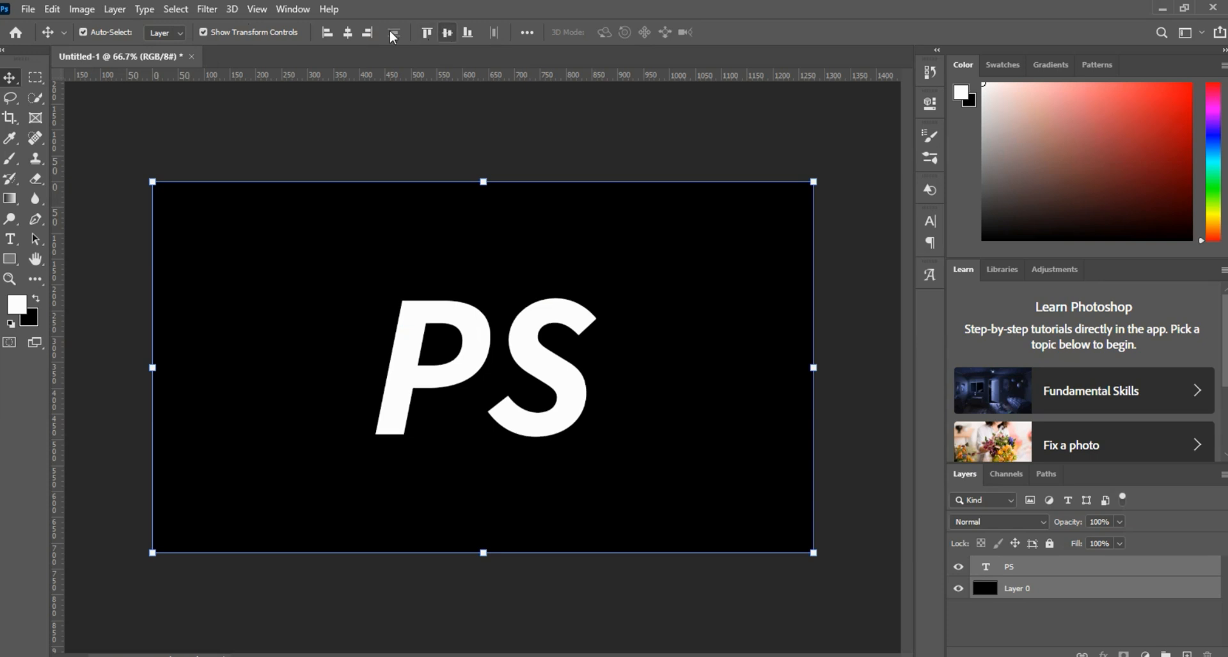
pyautogui.click(351, 31)
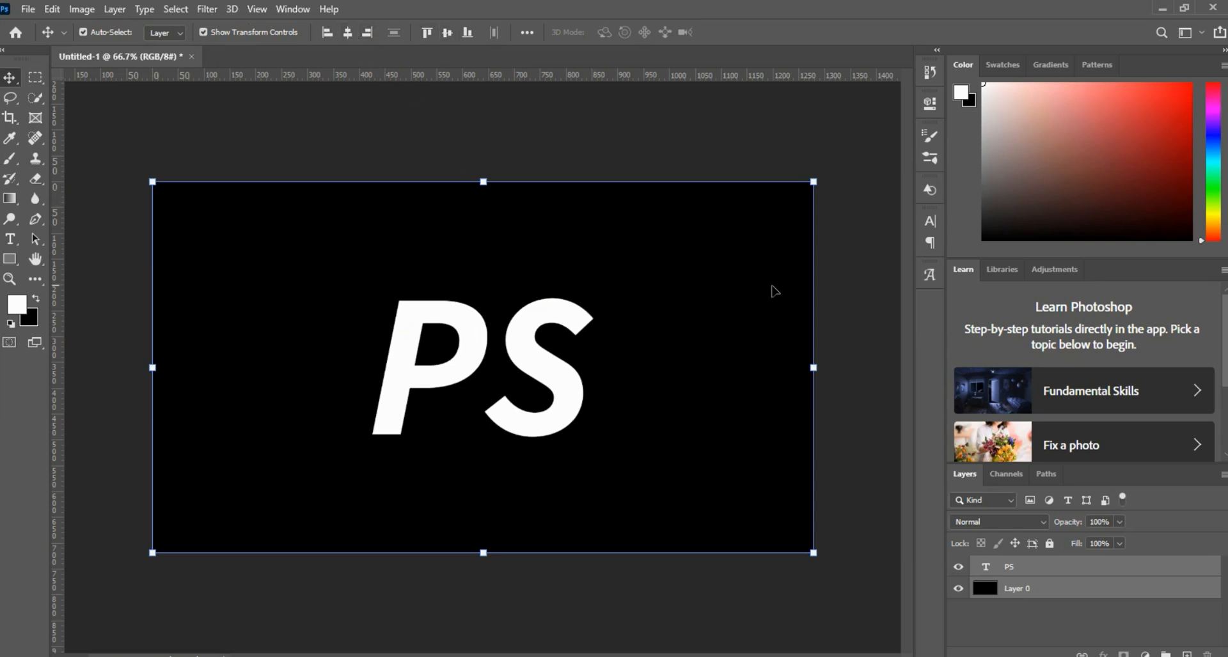
pyautogui.click(858, 315)
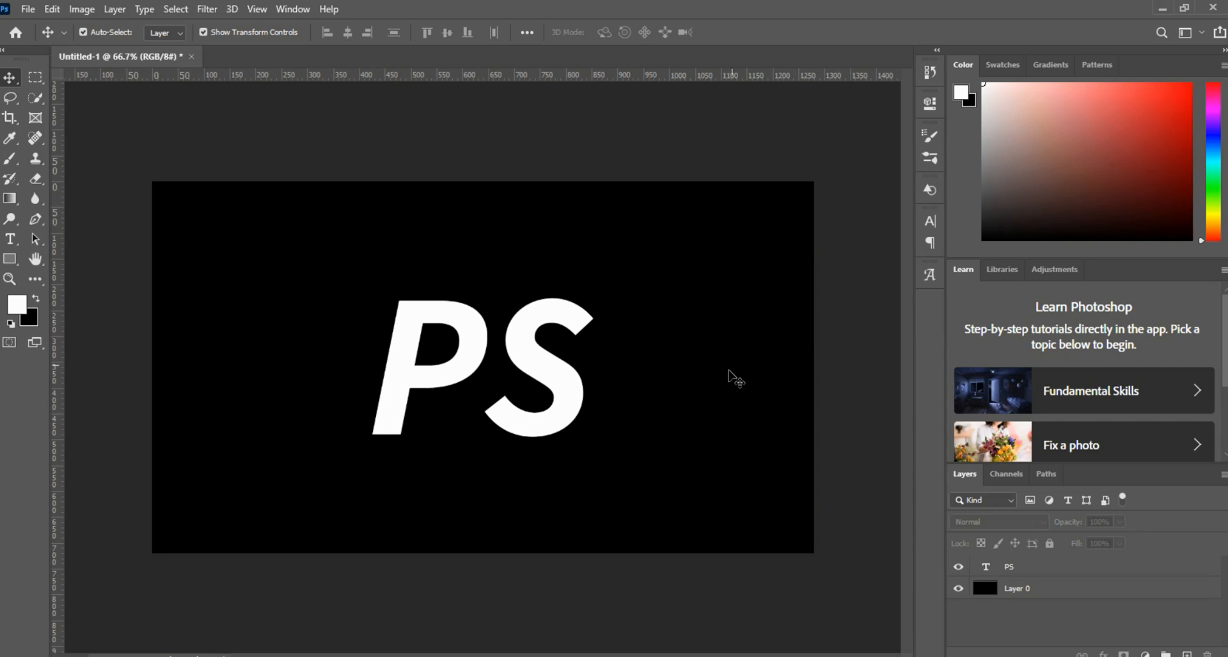
# Step: Duplicate the PS text layer within the same document as "PS copy"
pyautogui.click(1022, 571)
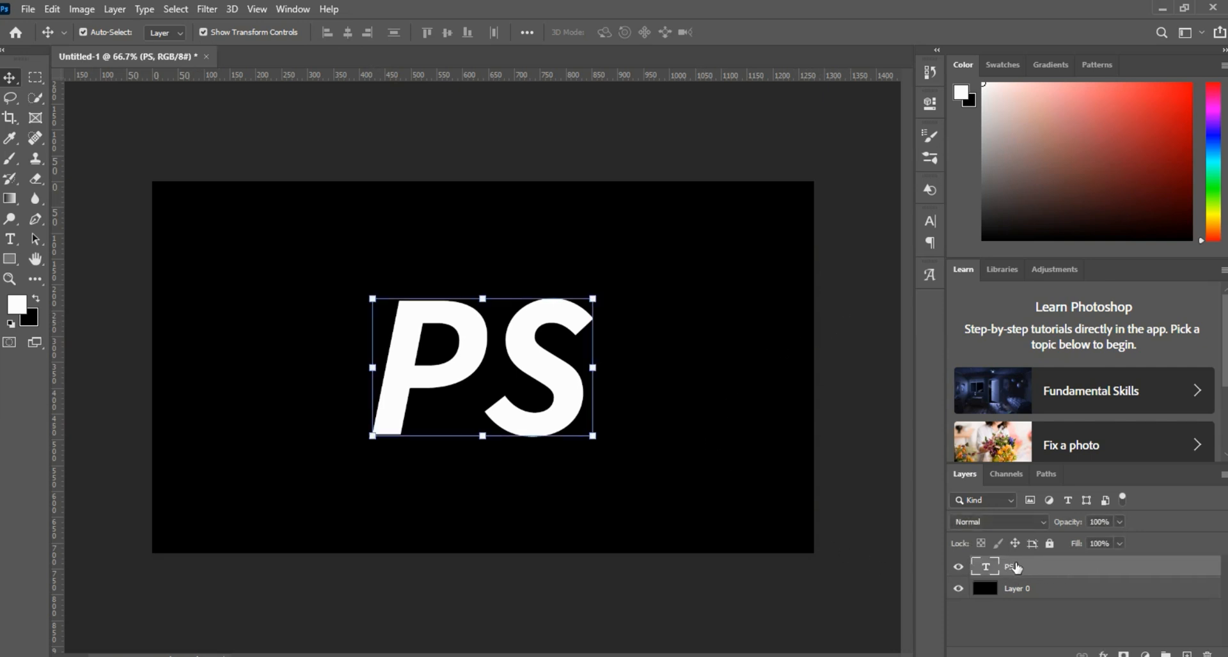
pyautogui.rightClick(1006, 565)
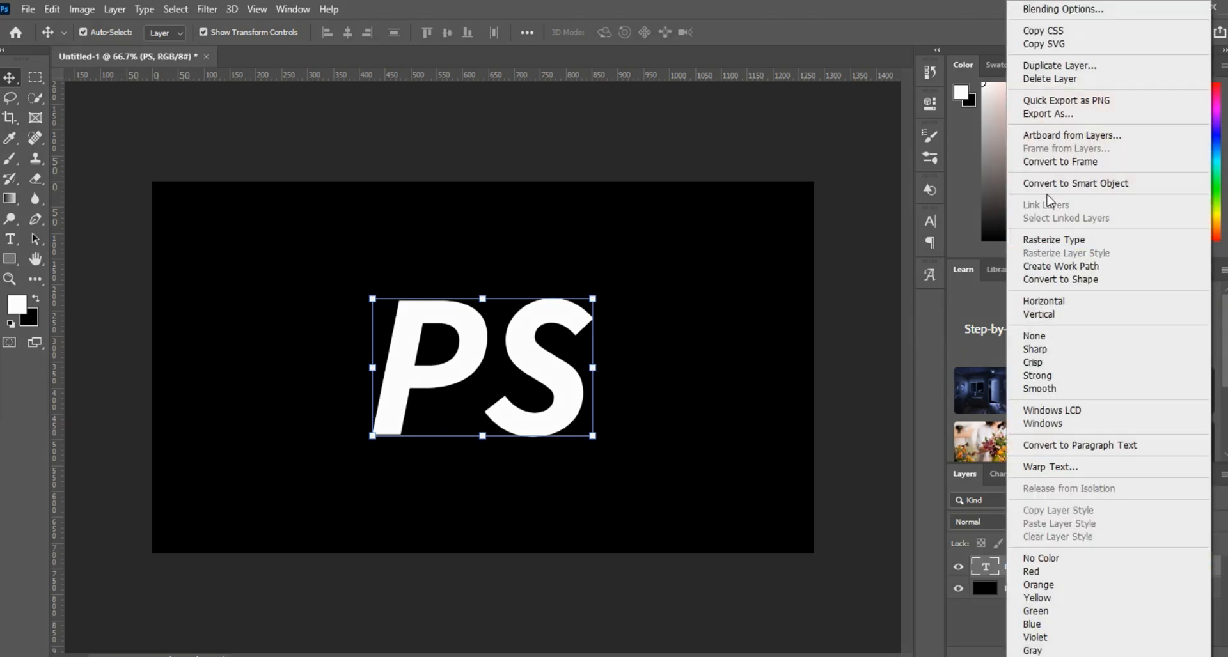
pyautogui.click(1065, 66)
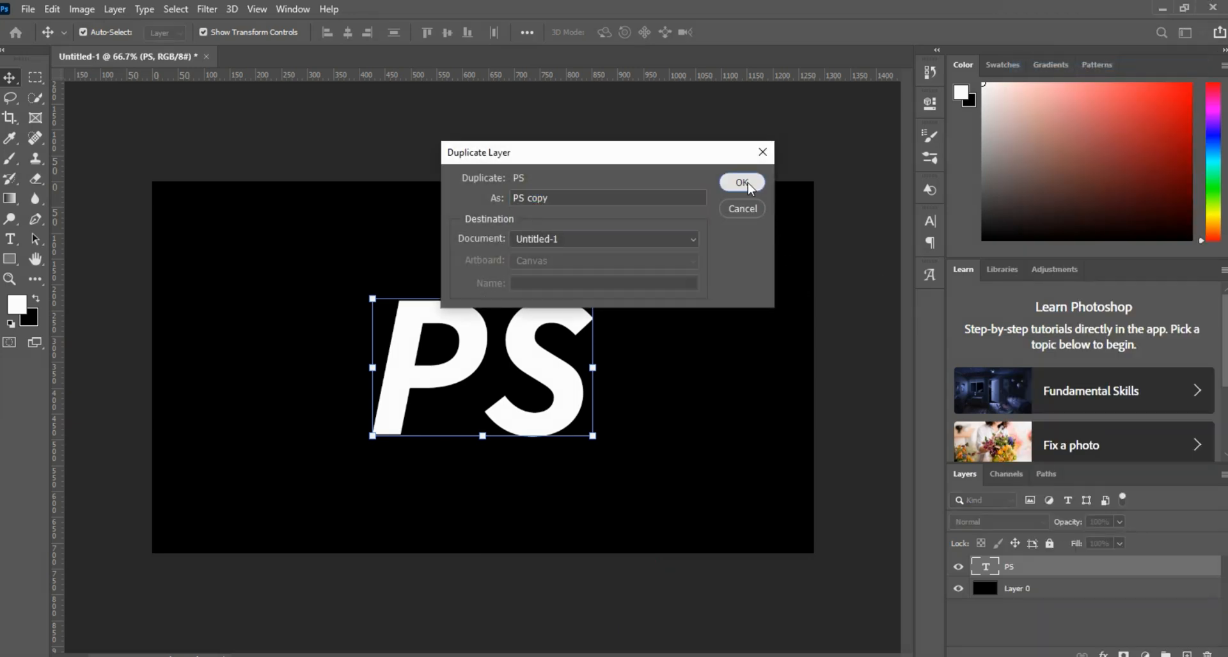
pyautogui.click(742, 182)
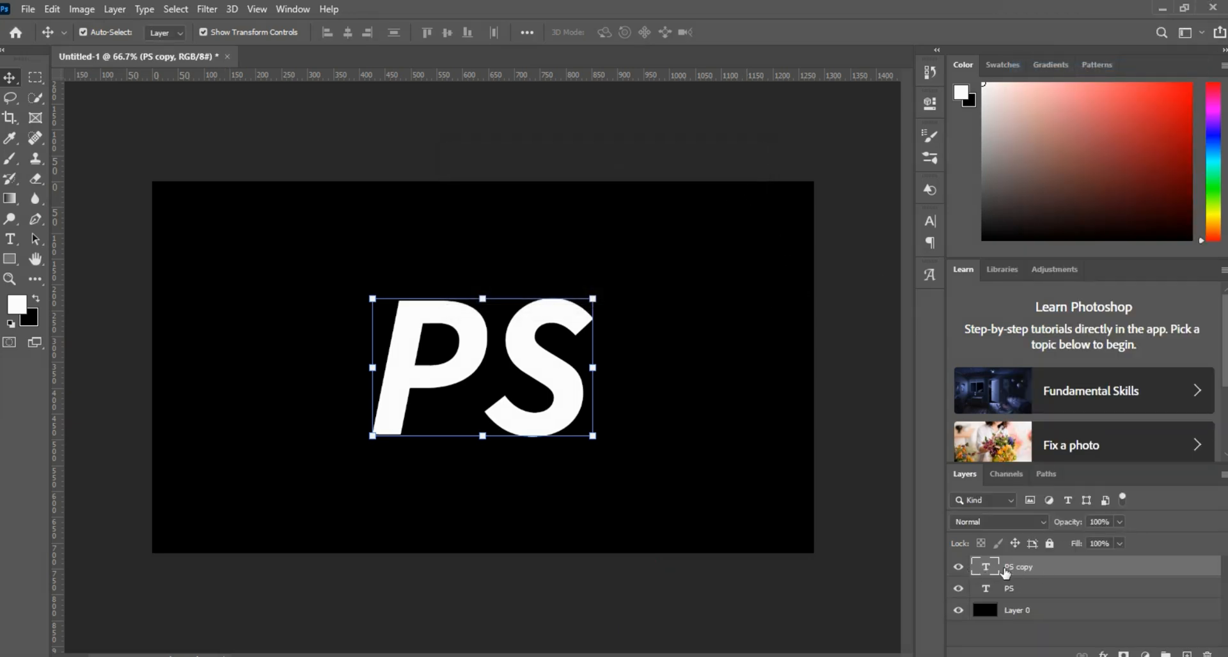
# Step: Merge the original PS text layer with the black Layer 0
pyautogui.click(1000, 594)
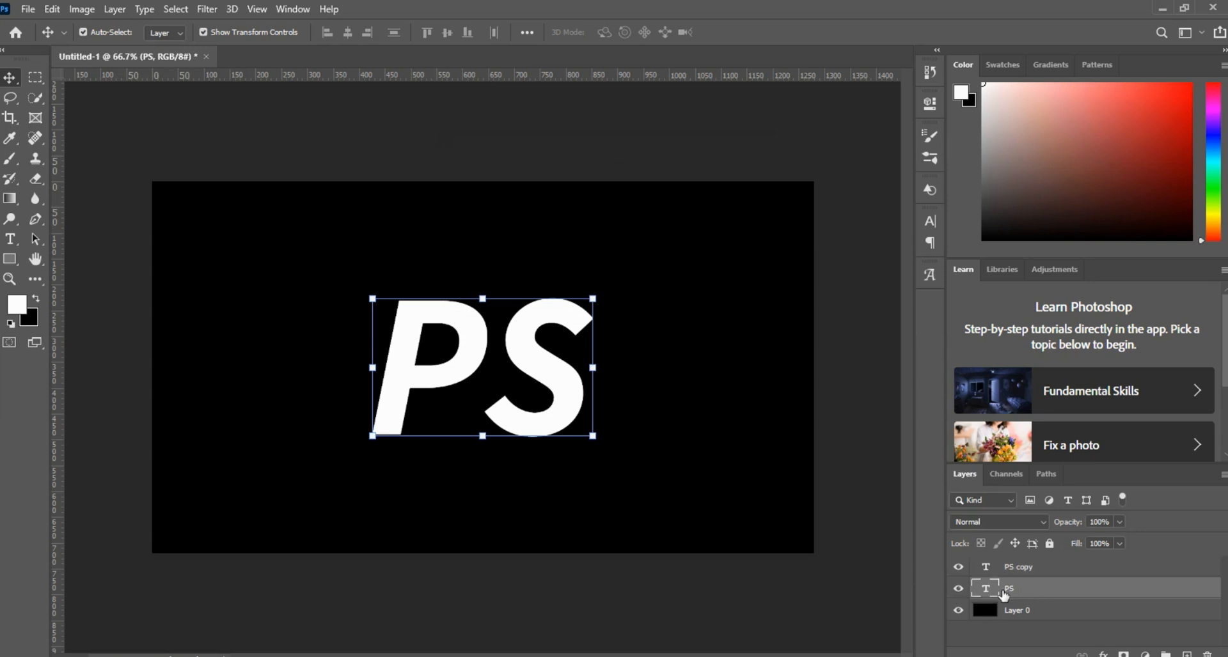
pyautogui.press('ctrl')
pyautogui.keyDown('ctrl'); pyautogui.click(1012, 612); pyautogui.keyUp('ctrl')
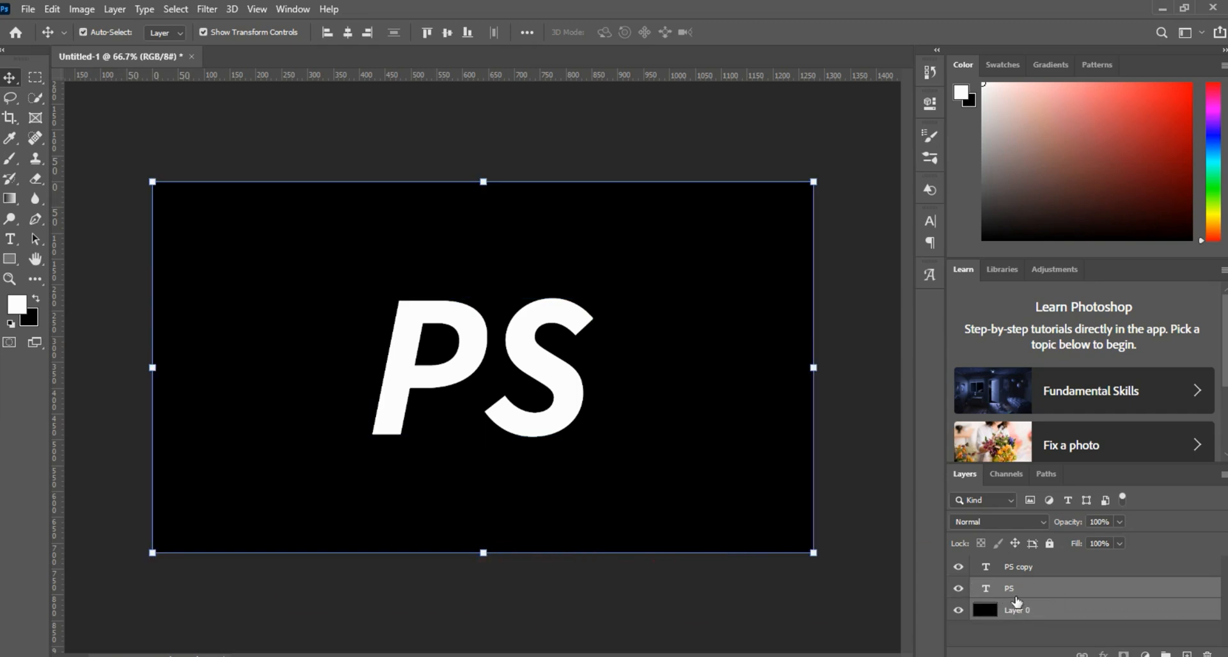
pyautogui.hotkey('ctrl', 'e')
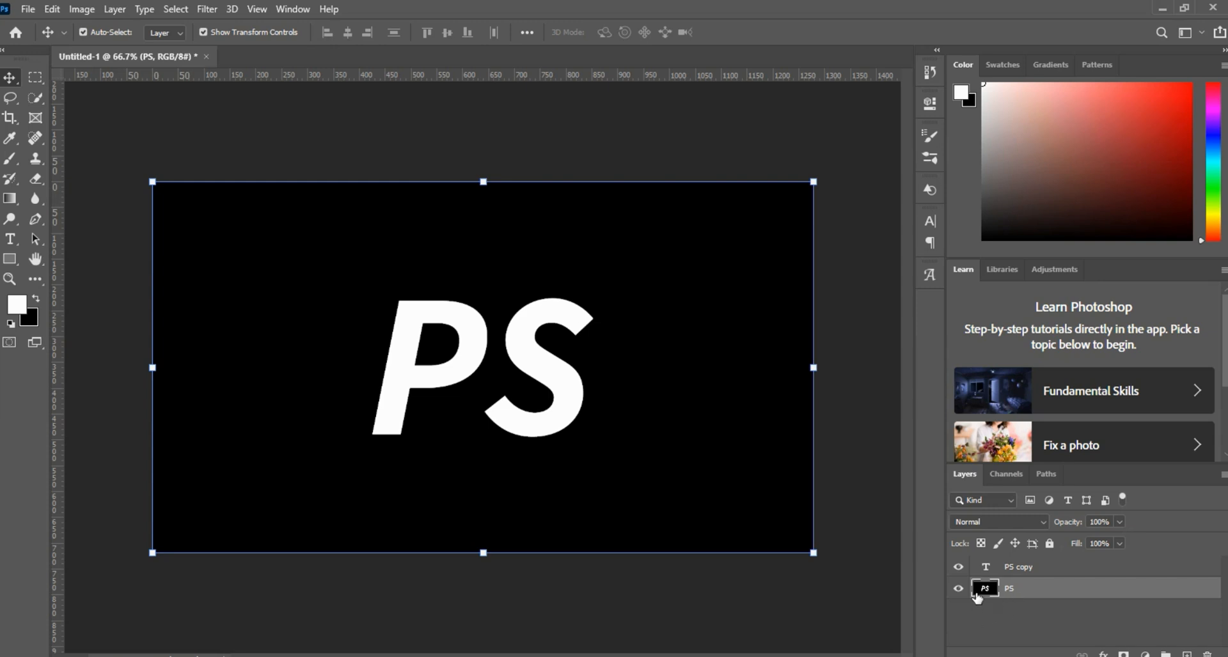
# Step: Rotate the whole canvas 90° counter-clockwise
pyautogui.click(85, 9)
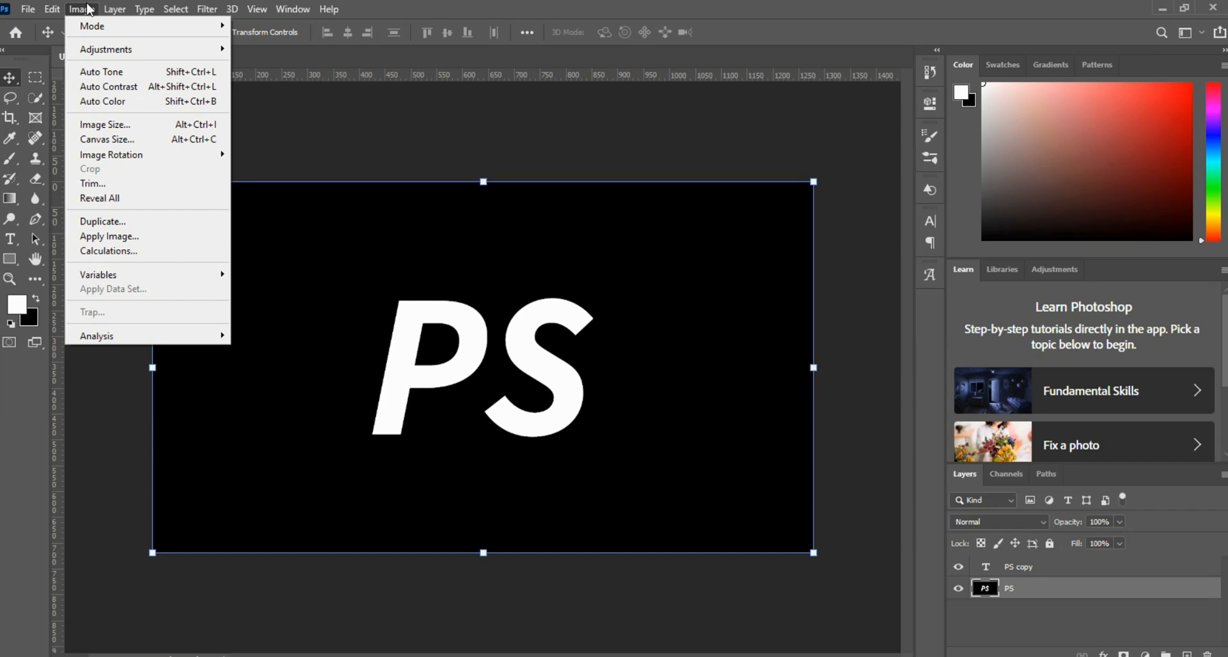
pyautogui.moveTo(192, 160)
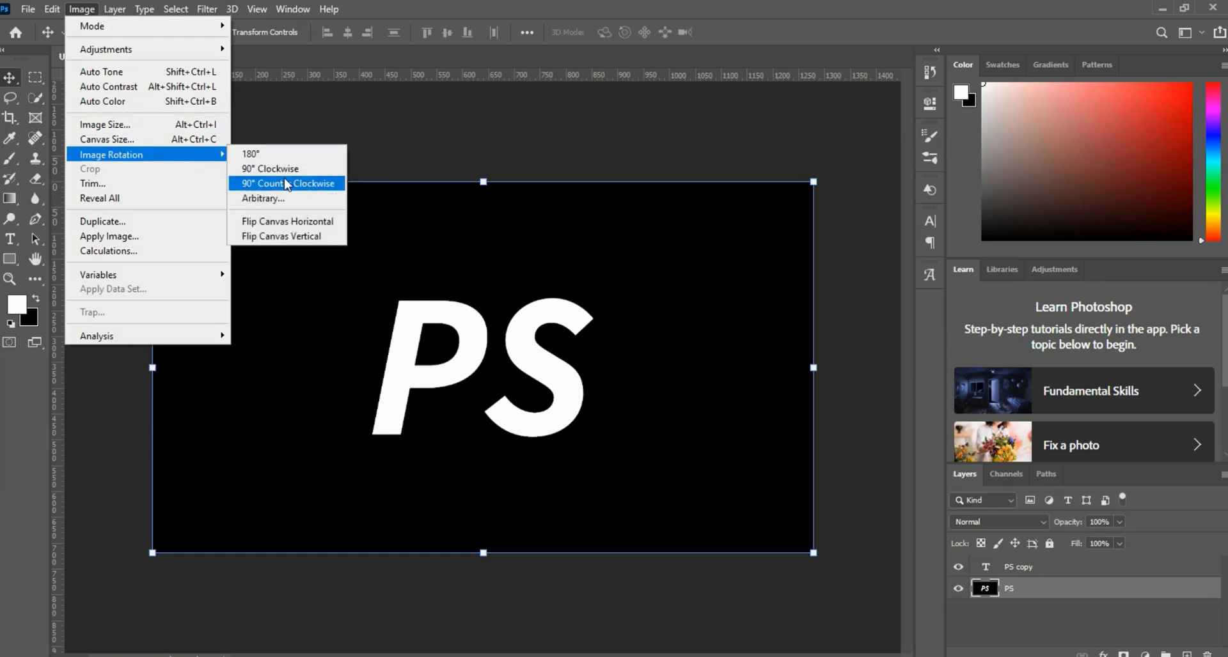
pyautogui.click(319, 185)
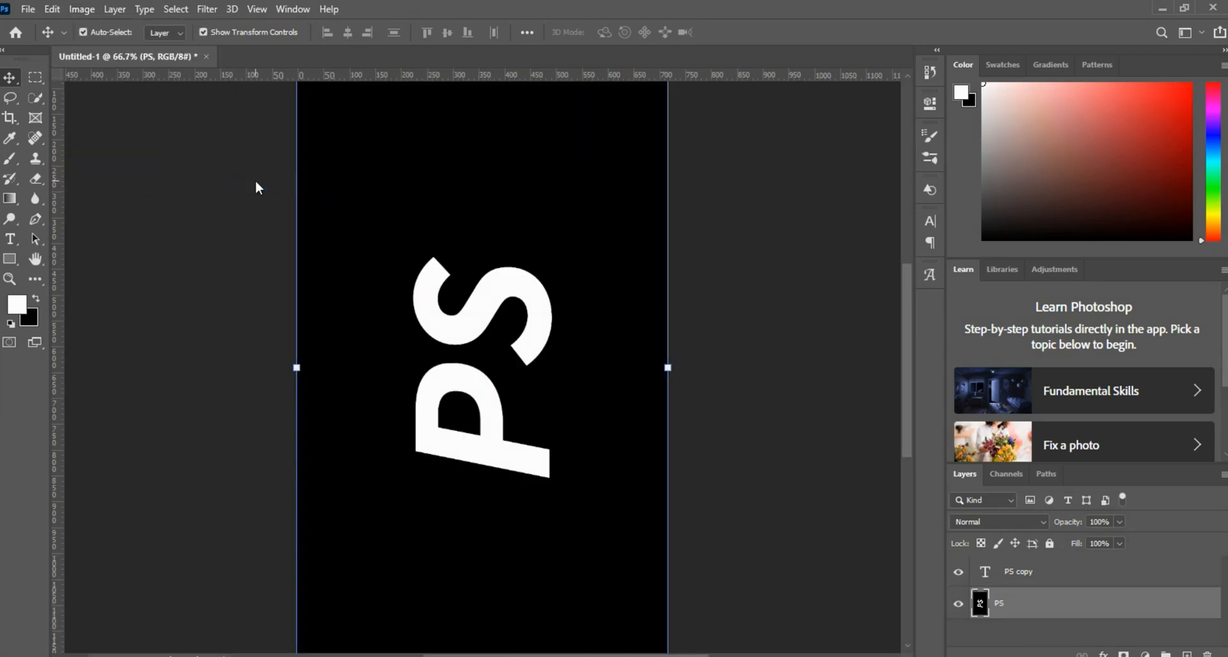
# Step: Apply the Stylize Wind filter to the merged PS layer with method Wind and direction From the Right
pyautogui.click(208, 9)
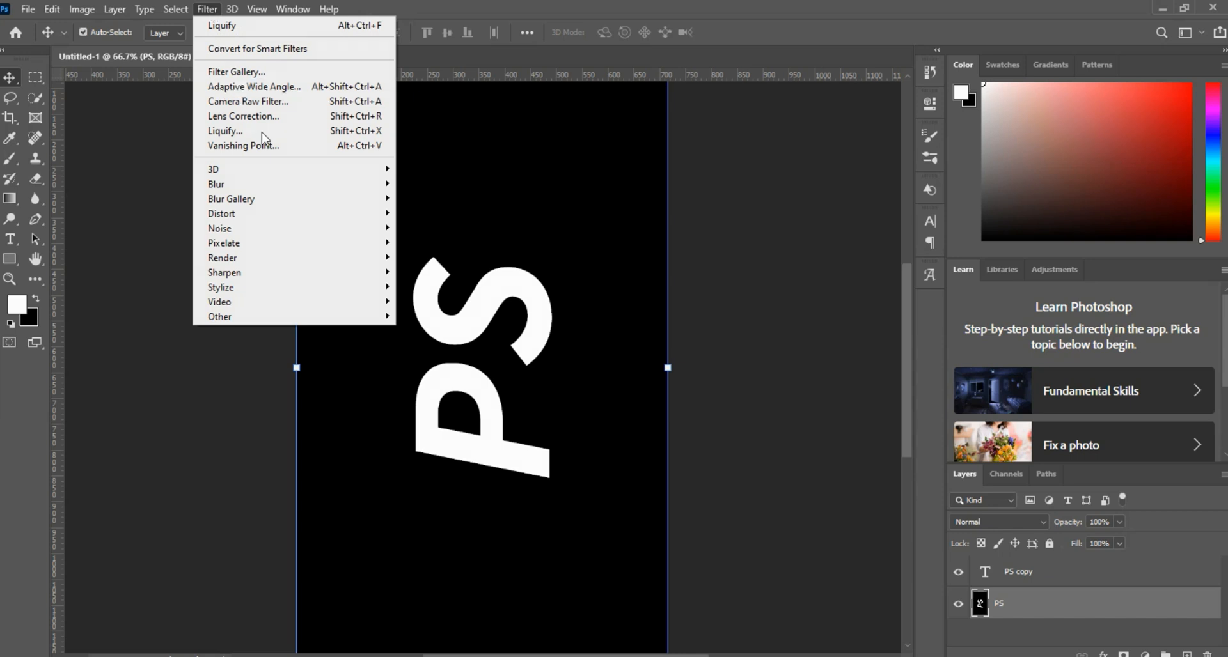
pyautogui.moveTo(261, 289)
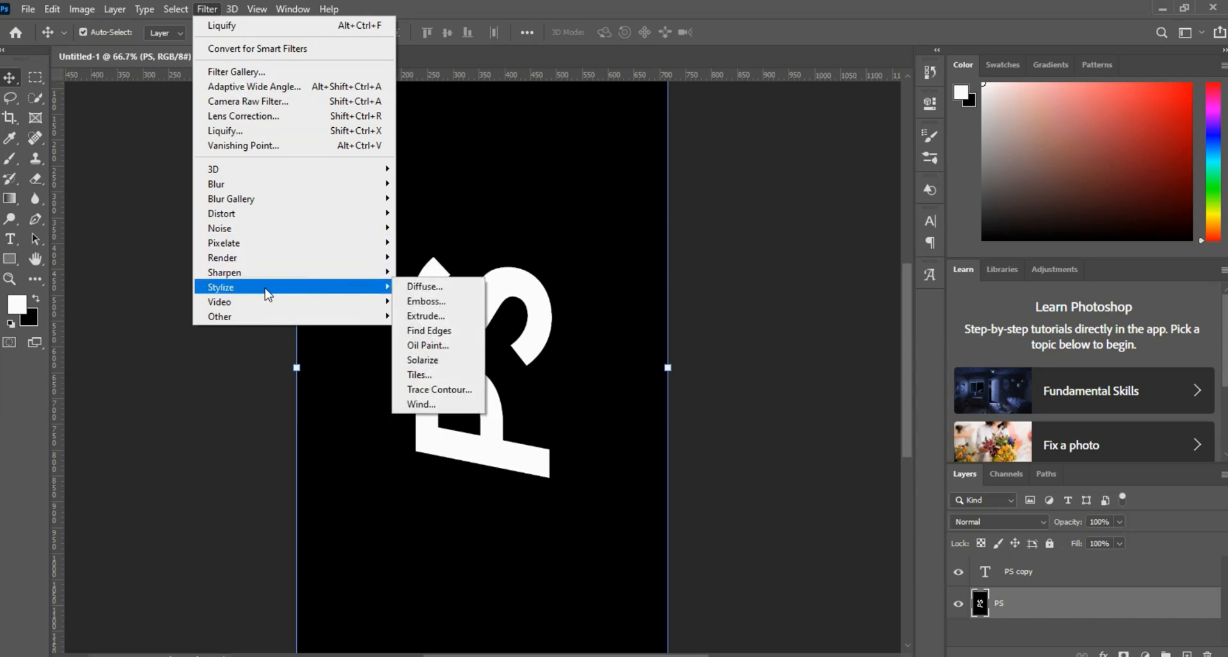
pyautogui.click(459, 409)
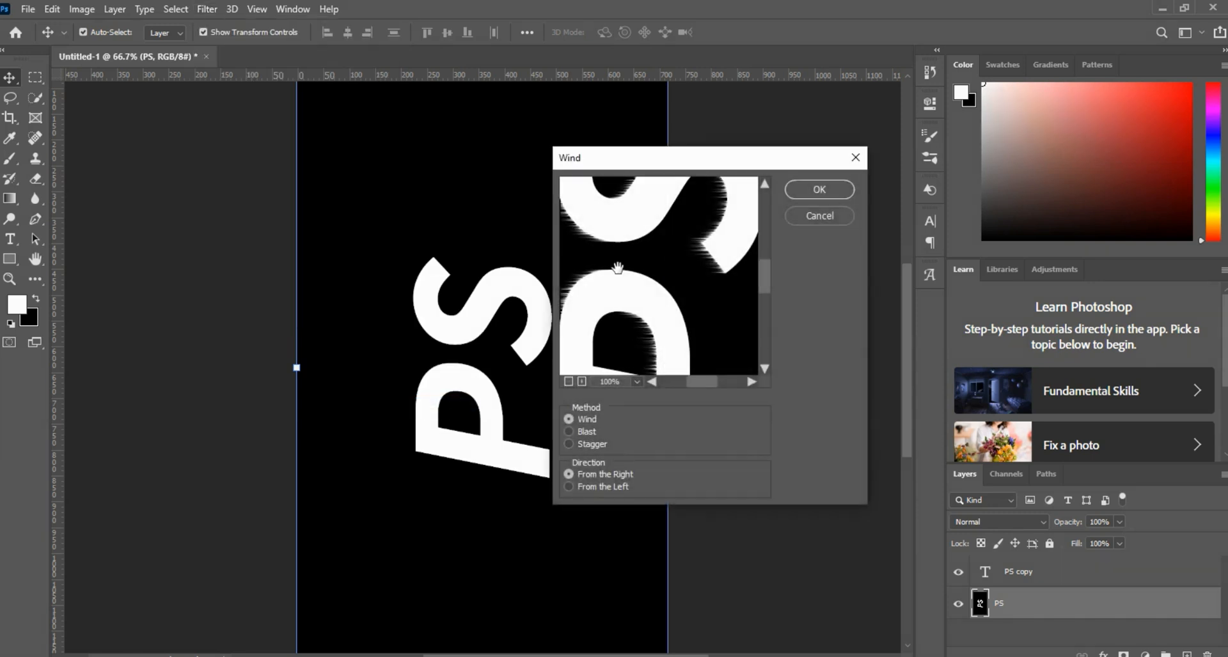
pyautogui.moveTo(661, 165); pyautogui.dragTo(631, 115)
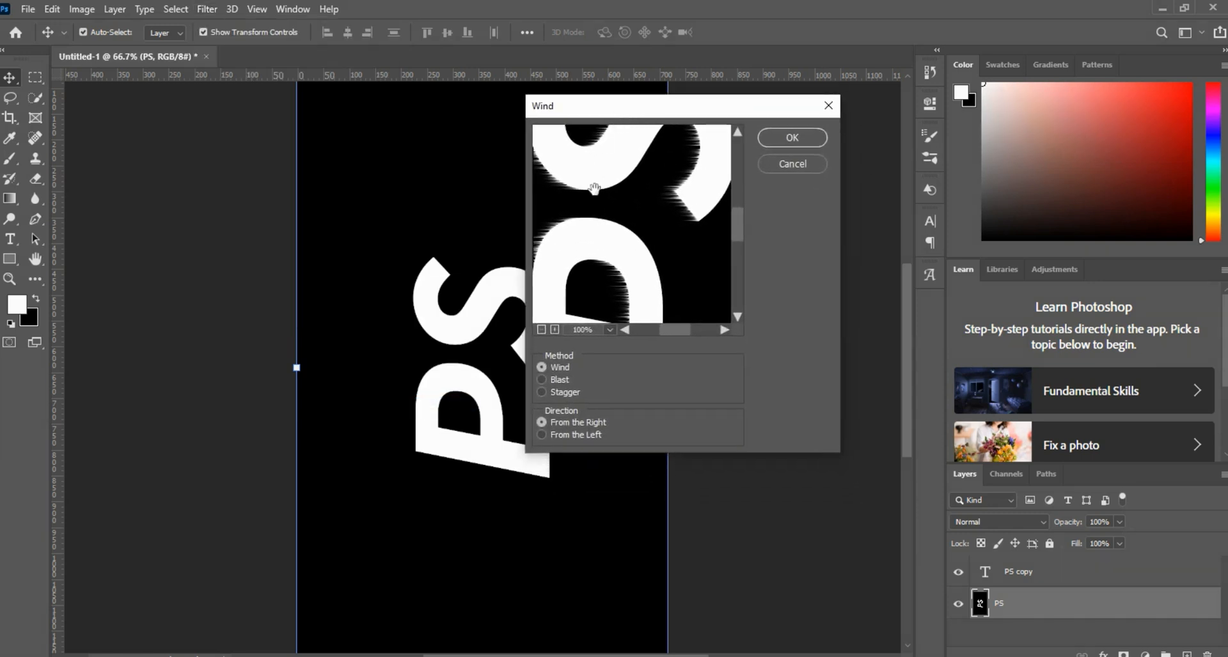
pyautogui.click(542, 379)
pyautogui.click(541, 393)
pyautogui.click(542, 379)
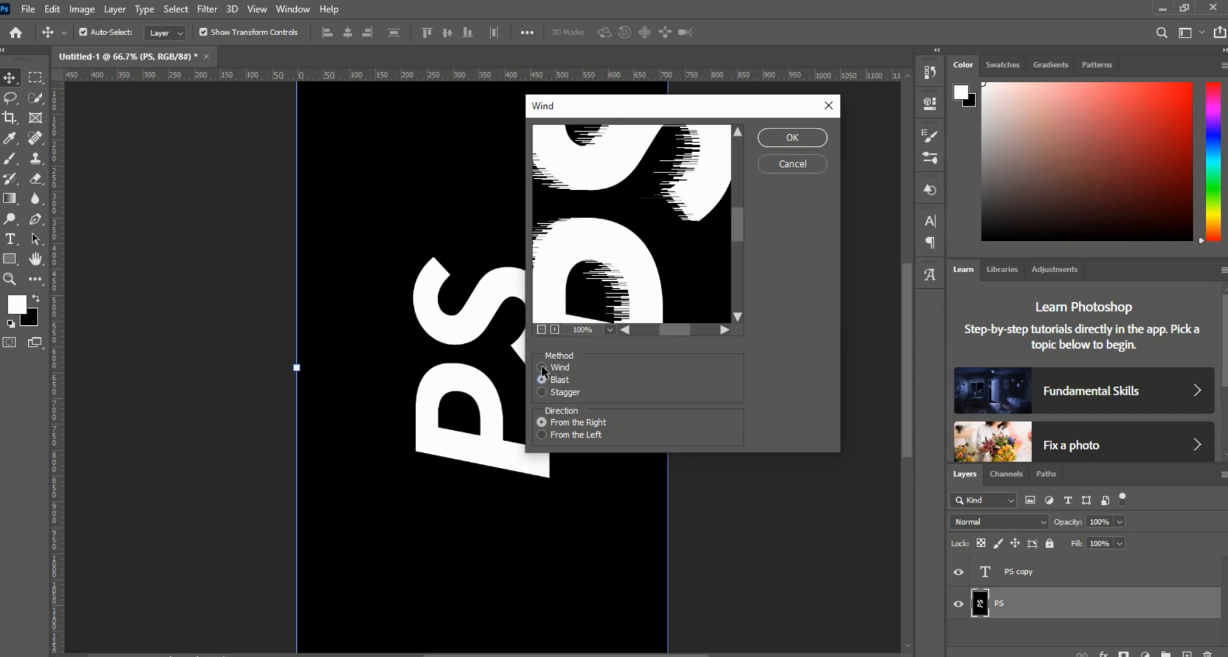
pyautogui.click(543, 367)
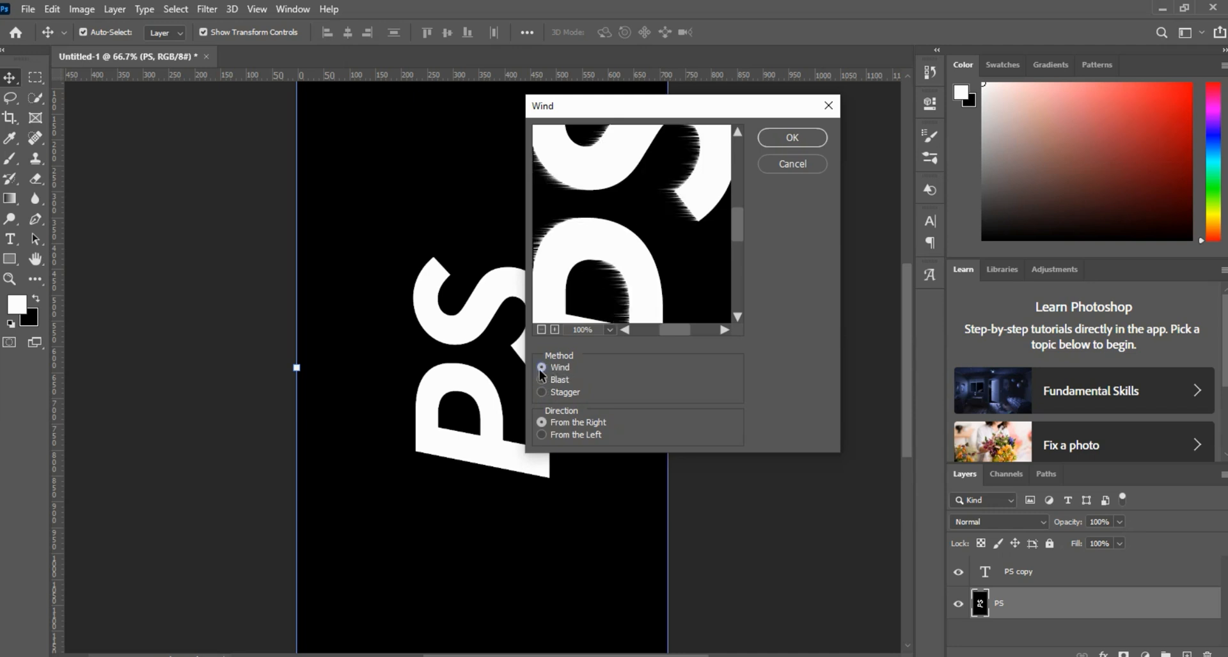
pyautogui.click(789, 138)
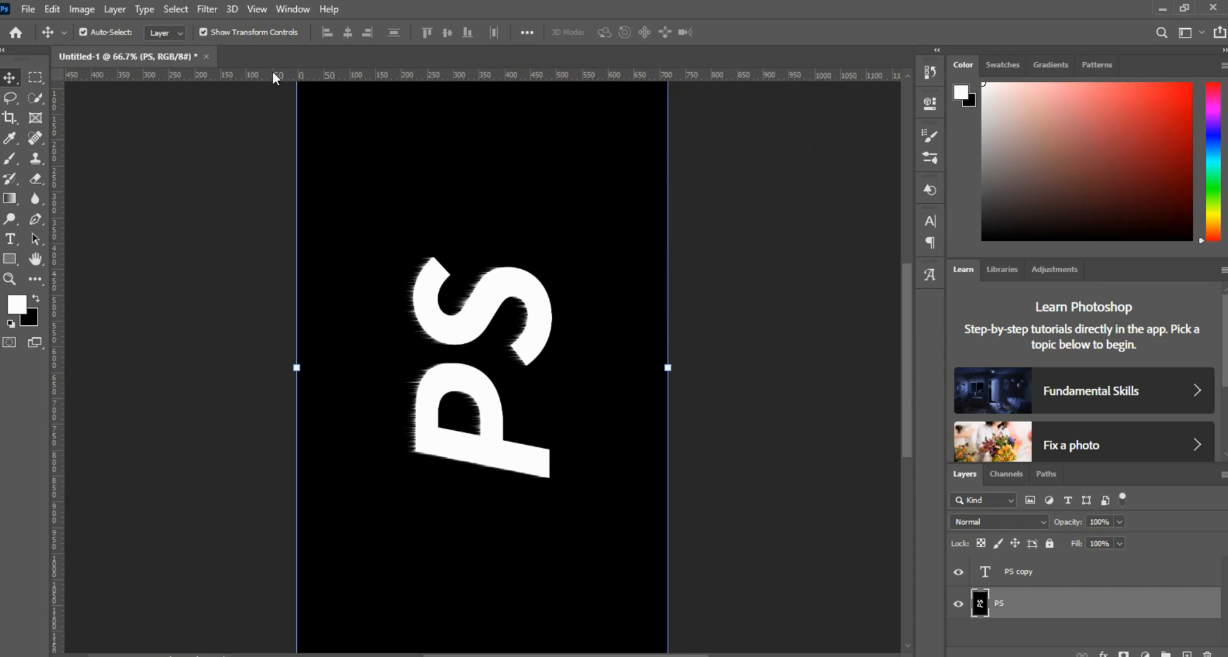
# Step: Reapply the Wind filter two more times to the merged PS layer to lengthen the streaks
pyautogui.click(208, 10)
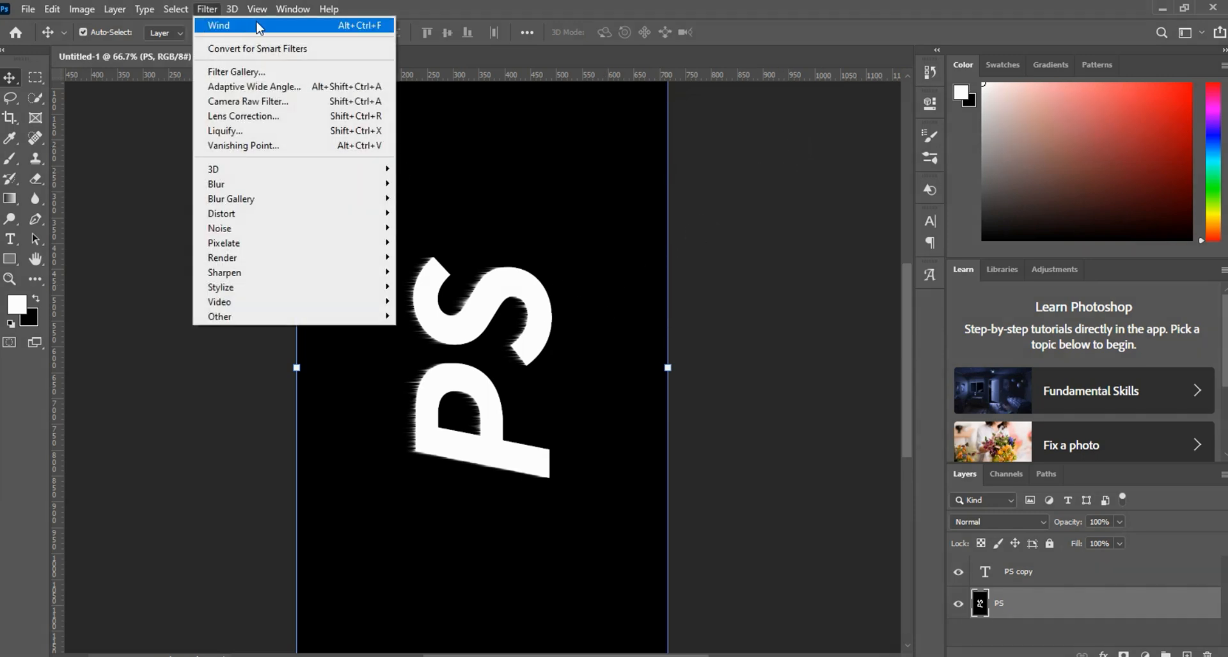
pyautogui.click(348, 29)
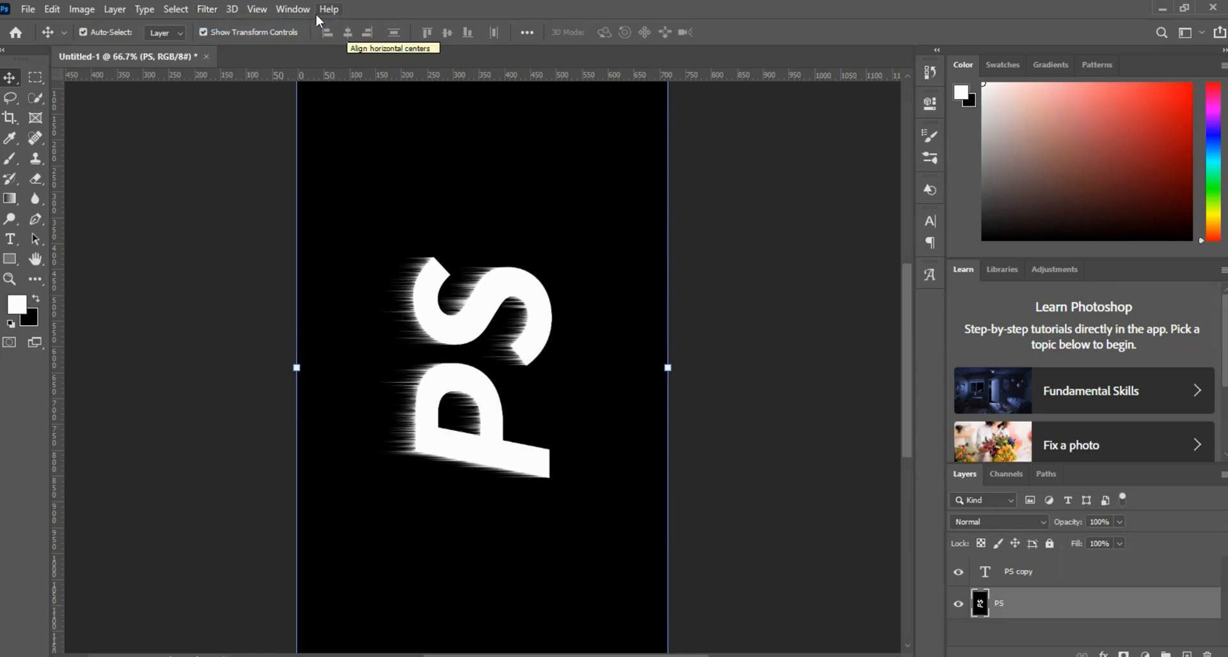
pyautogui.click(207, 9)
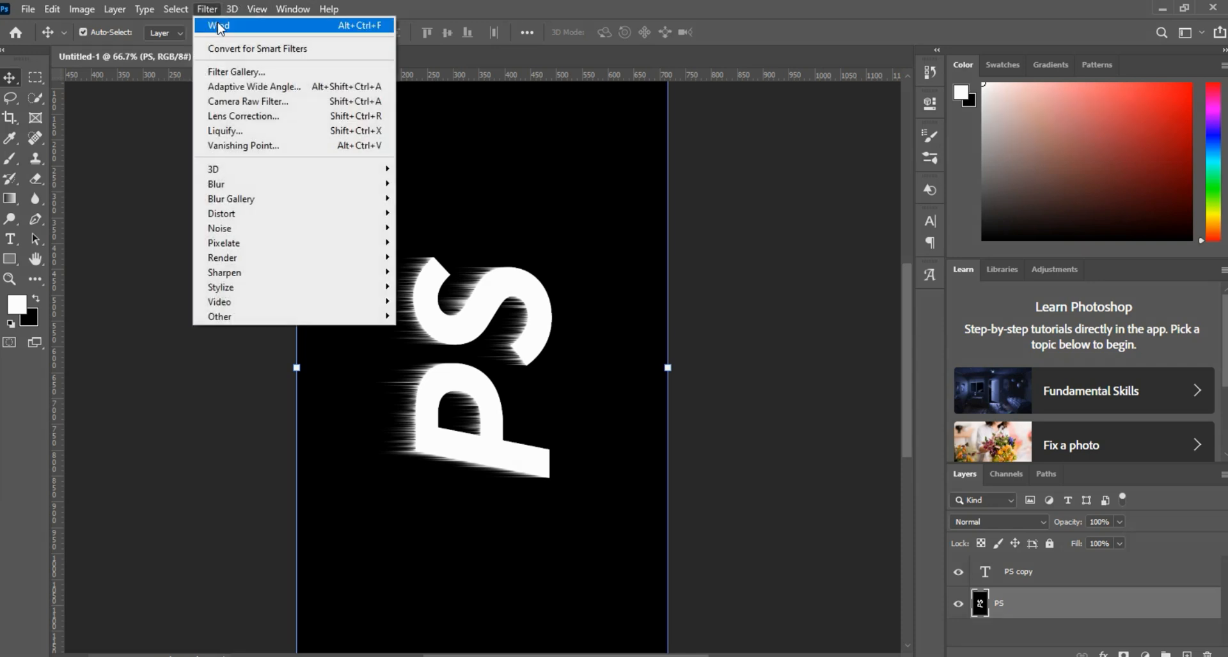
pyautogui.click(282, 27)
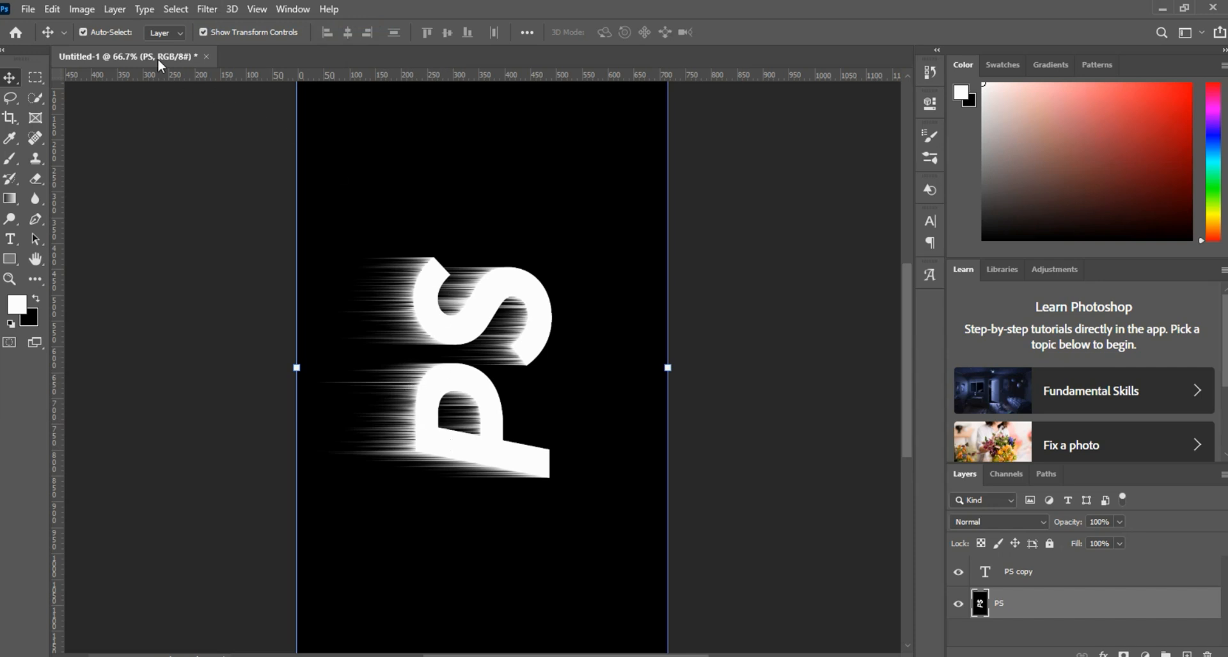
# Step: Rotate the whole canvas 90° clockwise
pyautogui.click(82, 9)
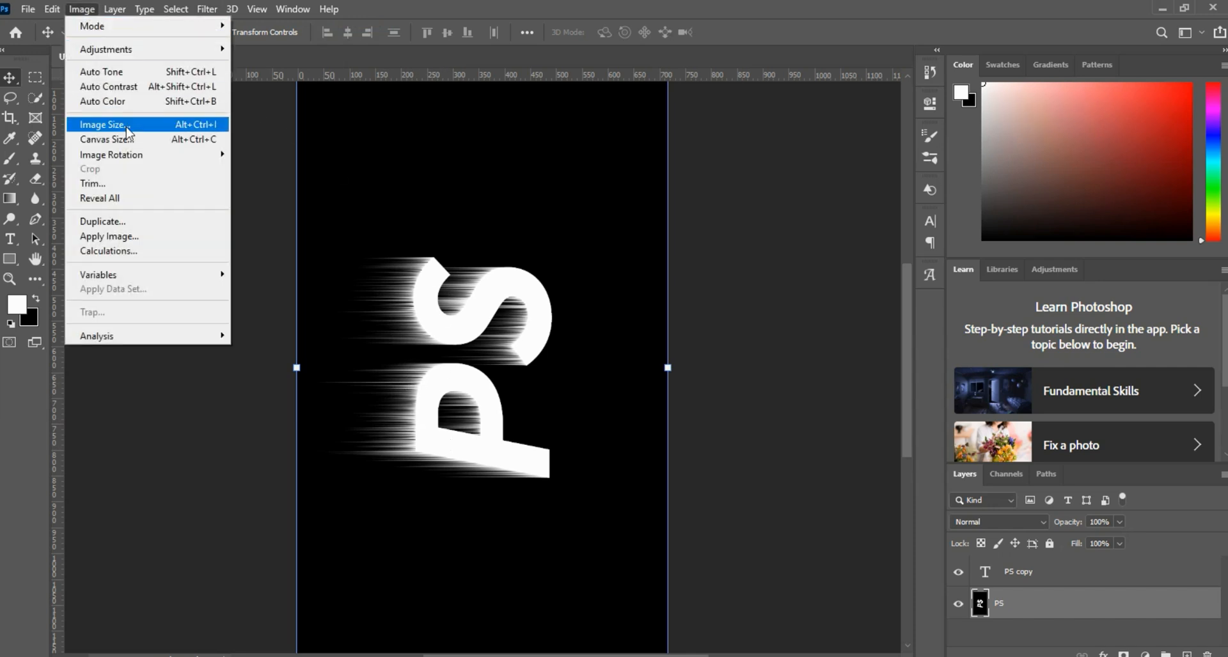
pyautogui.moveTo(140, 157)
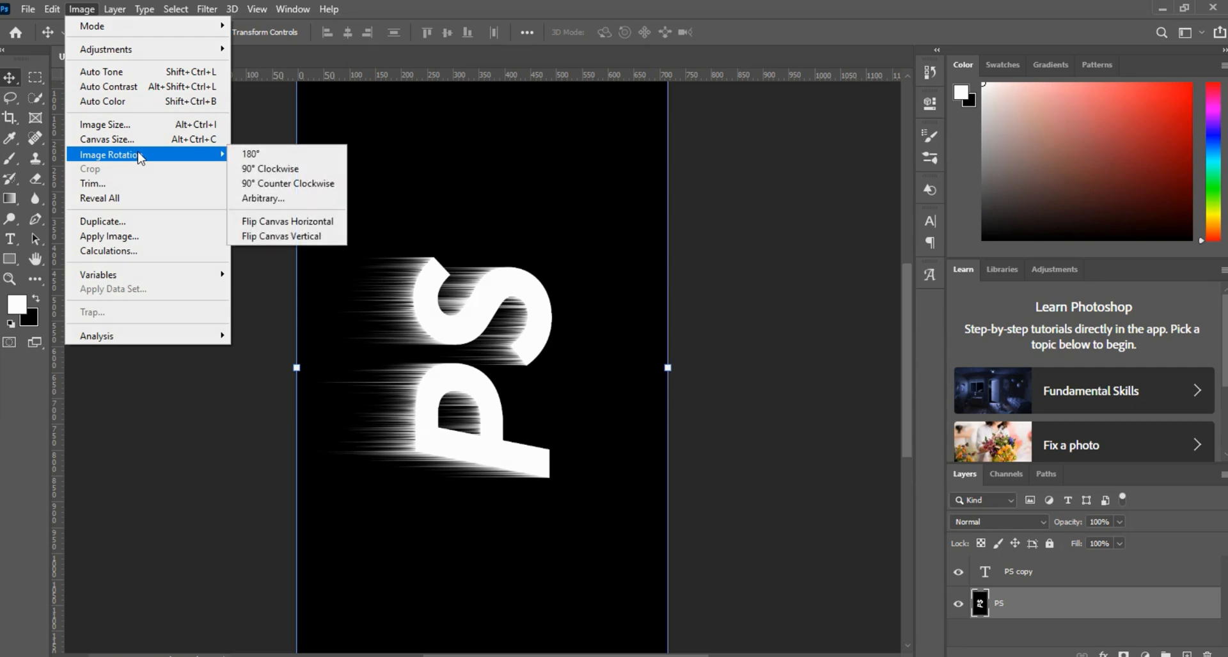
pyautogui.click(270, 169)
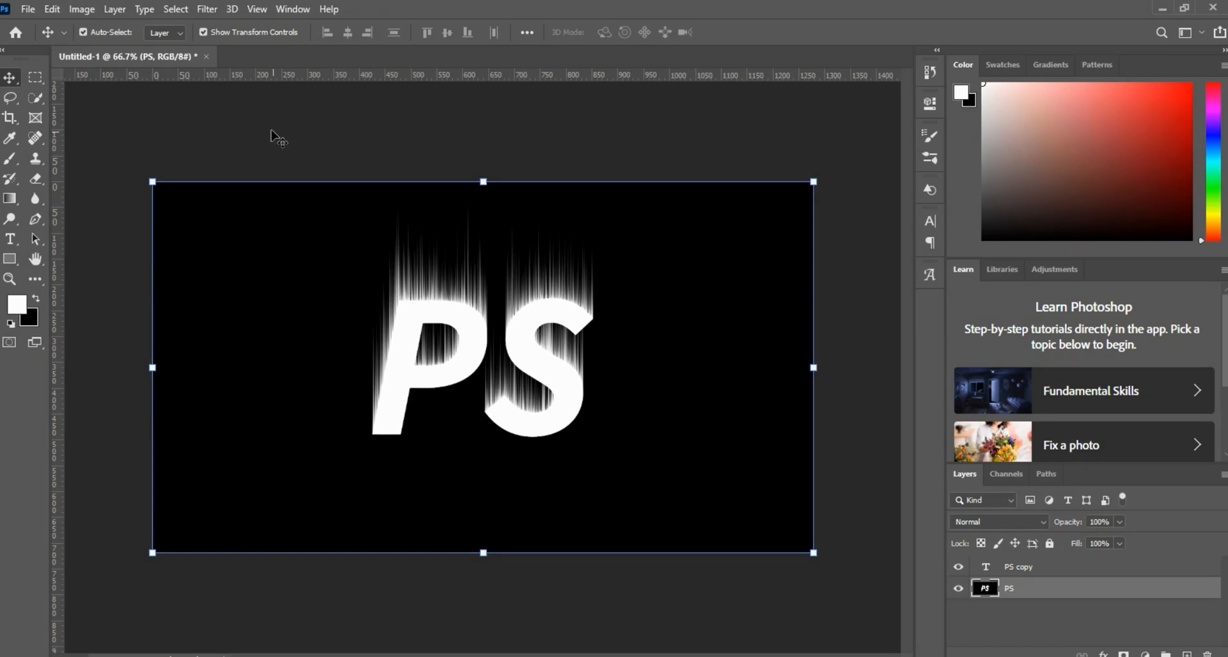
# Step: Apply a Gaussian Blur with a radius of 1.6 pixels to the merged PS layer
pyautogui.click(207, 9)
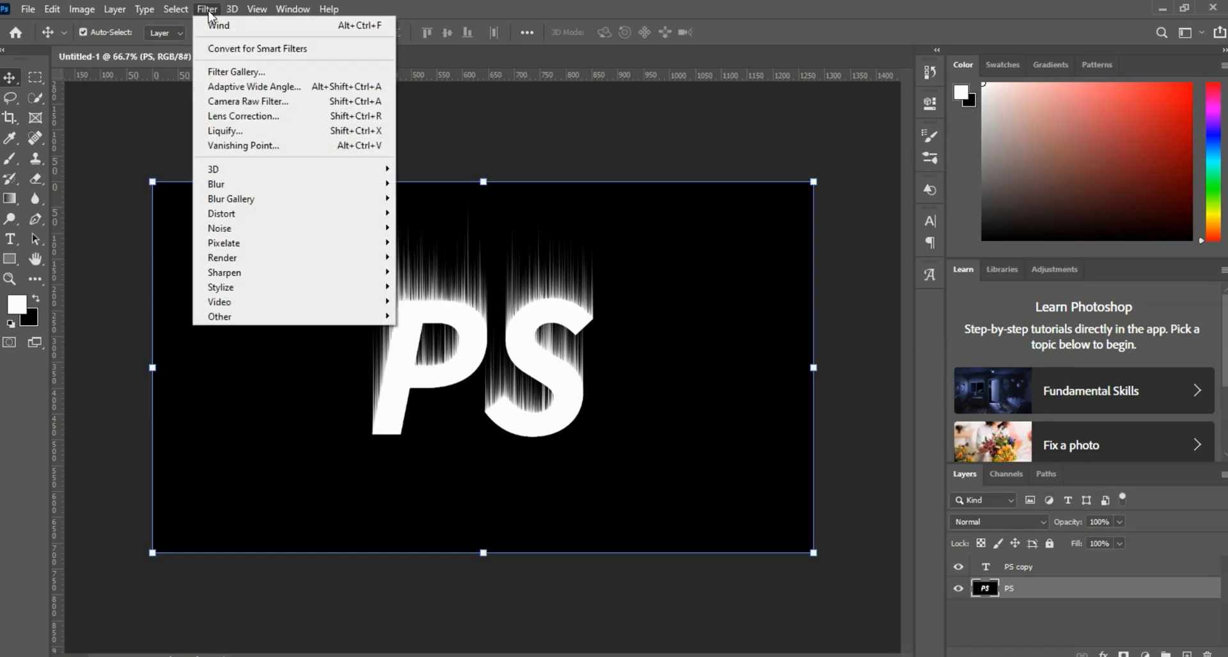
pyautogui.moveTo(356, 186)
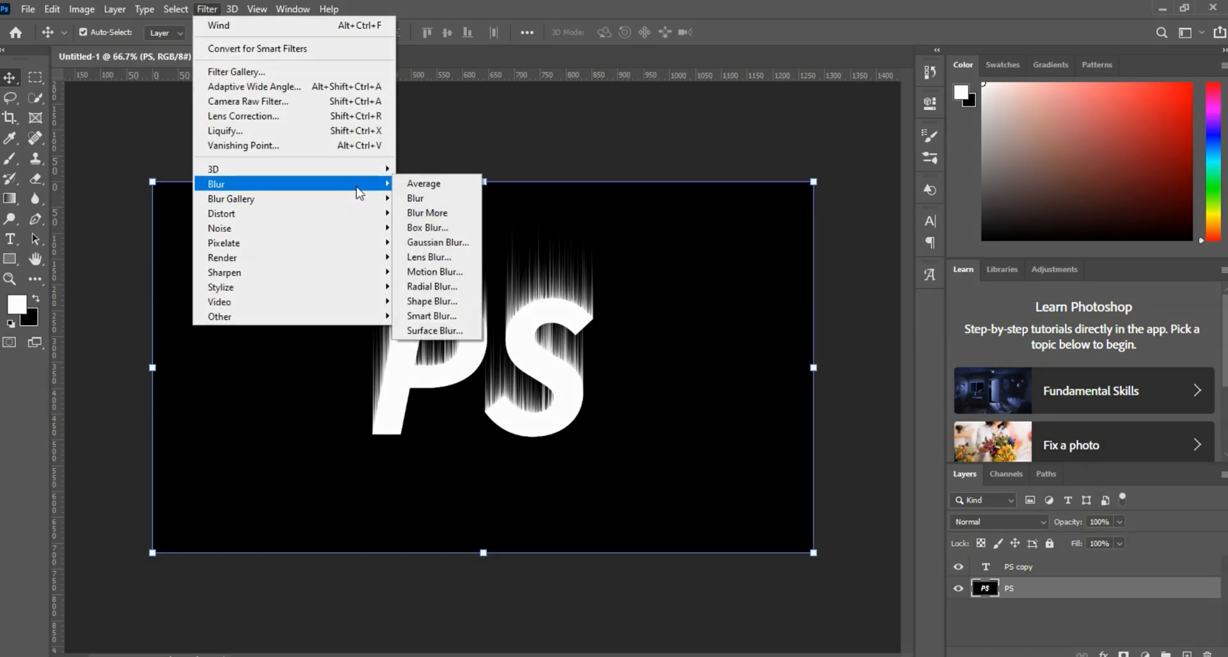
pyautogui.click(454, 242)
pyautogui.moveTo(803, 188); pyautogui.dragTo(741, 163)
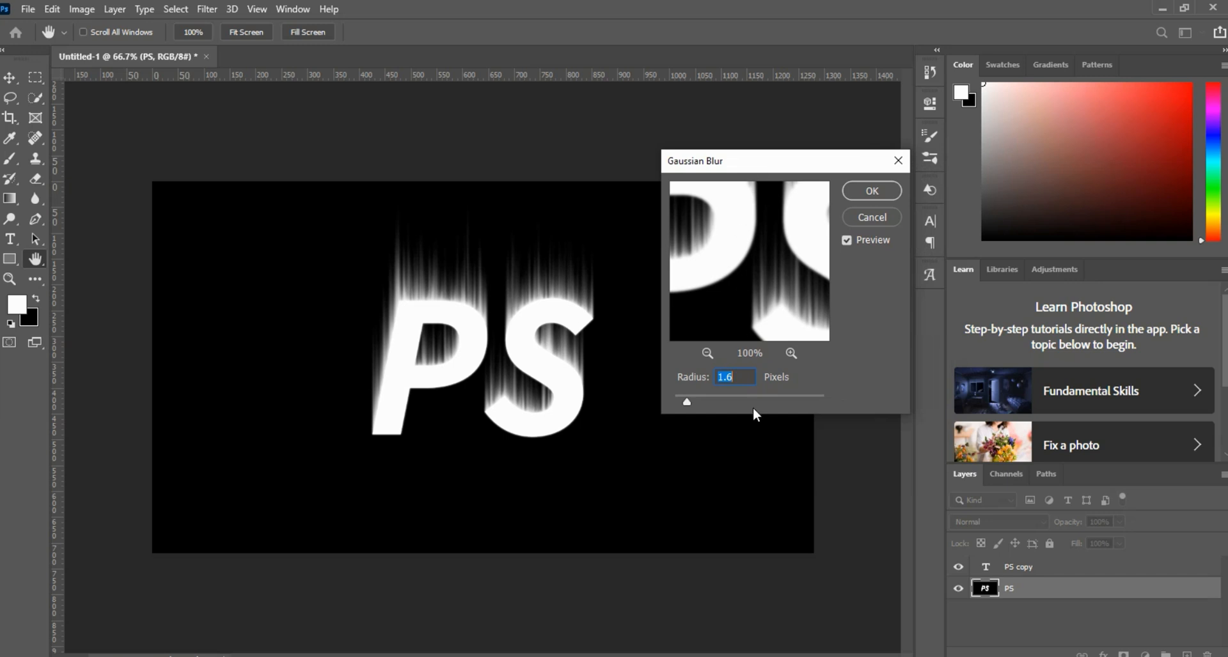
pyautogui.click(749, 377)
pyautogui.click(872, 192)
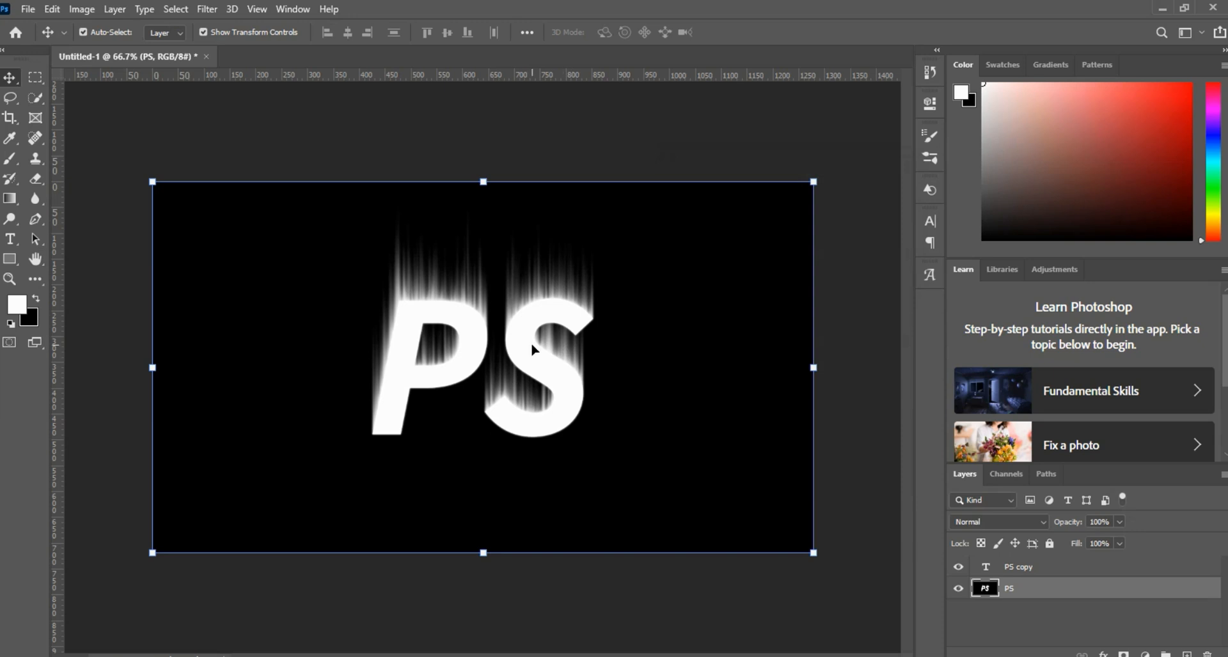
# Step: In Liquify, warp the streaks above the letter P into wavy flames with a Forward Warp brush of size 28
pyautogui.click(207, 9)
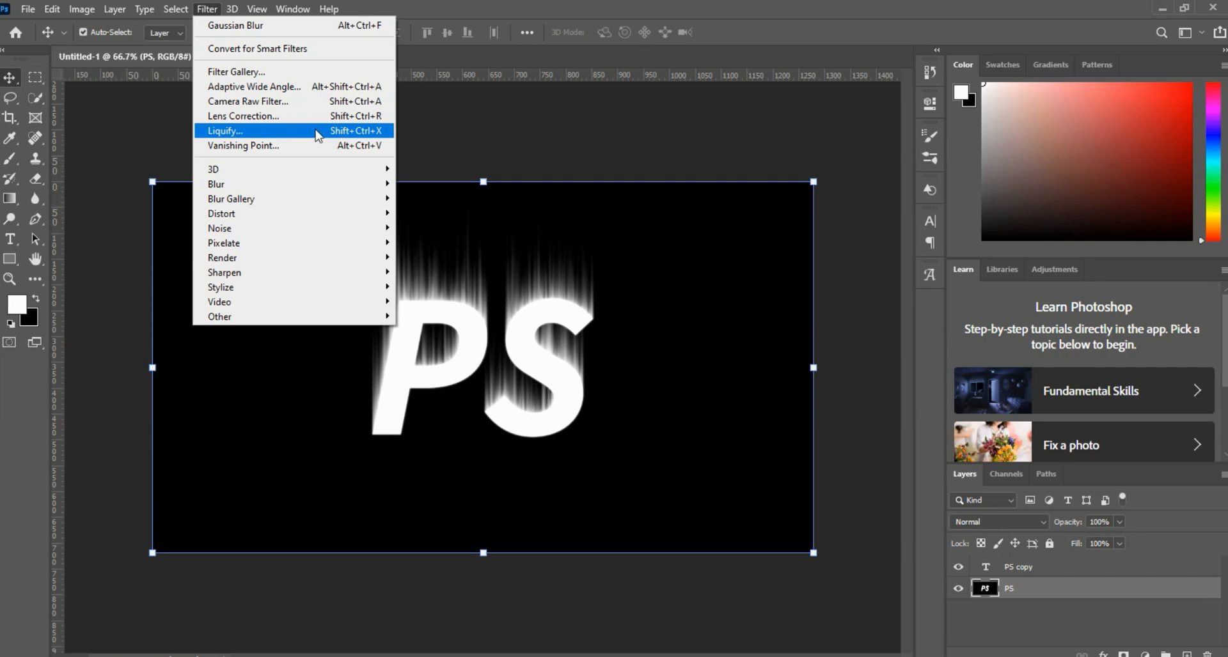
pyautogui.click(305, 130)
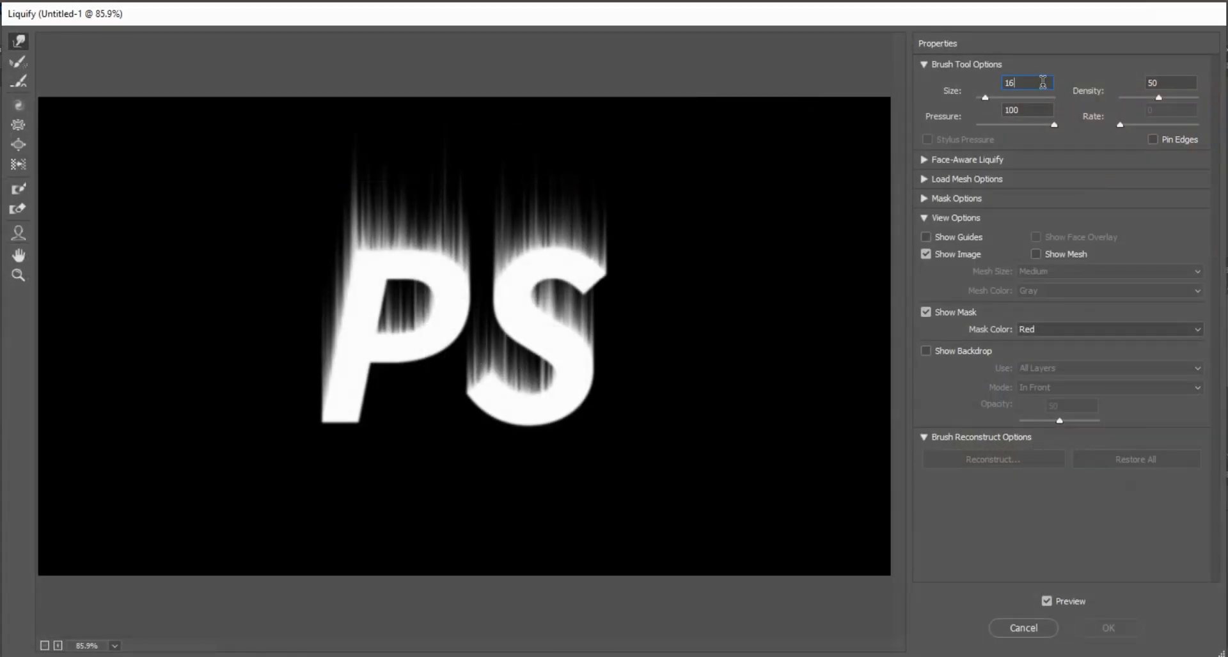
pyautogui.press('Return')
pyautogui.click(1006, 98)
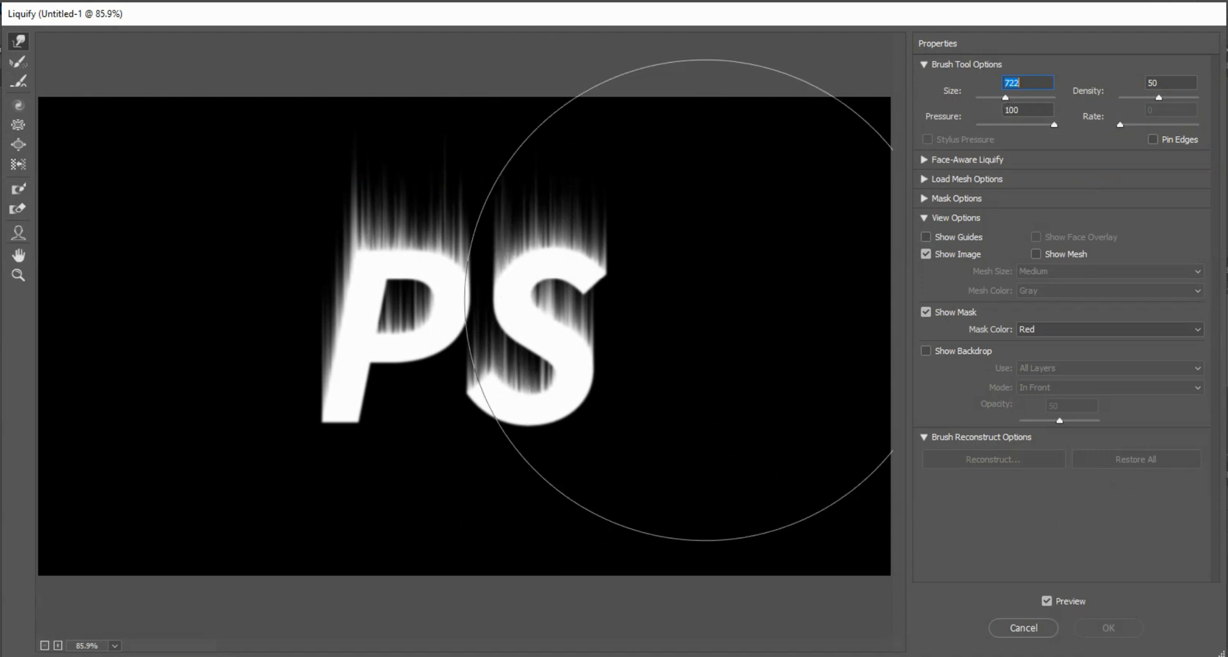
pyautogui.press('Tab')
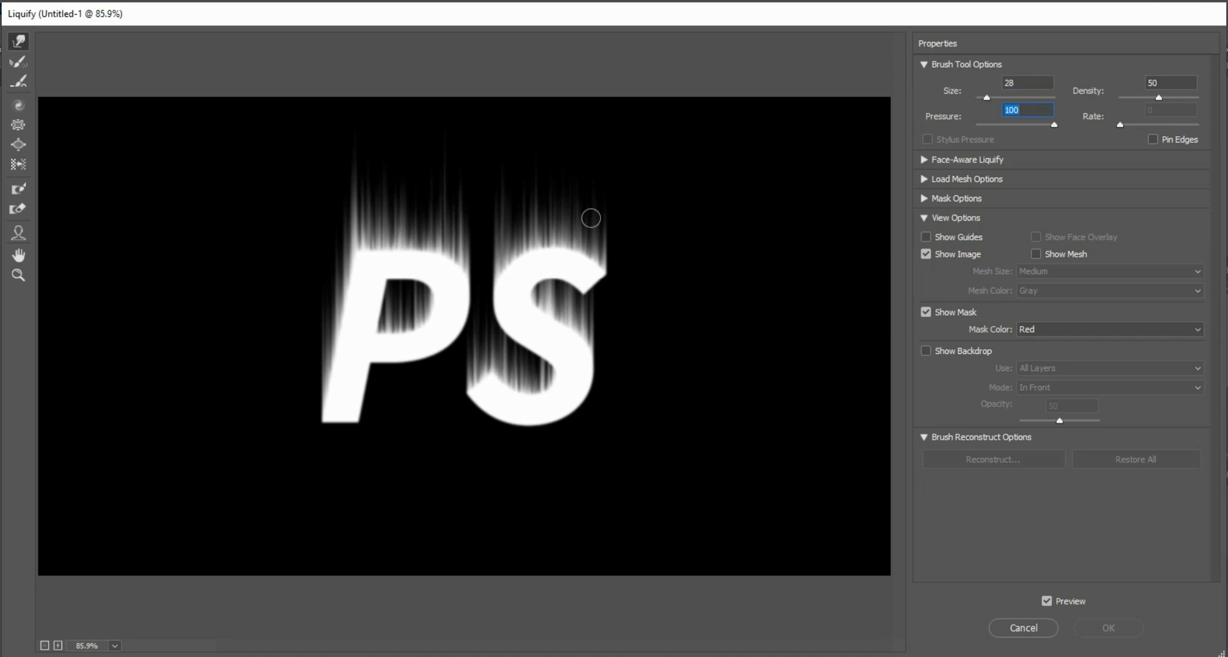
pyautogui.moveTo(346, 229)
pyautogui.mouseDown()
pyautogui.moveTo(349, 171)
pyautogui.moveTo(380, 151)
pyautogui.mouseUp()
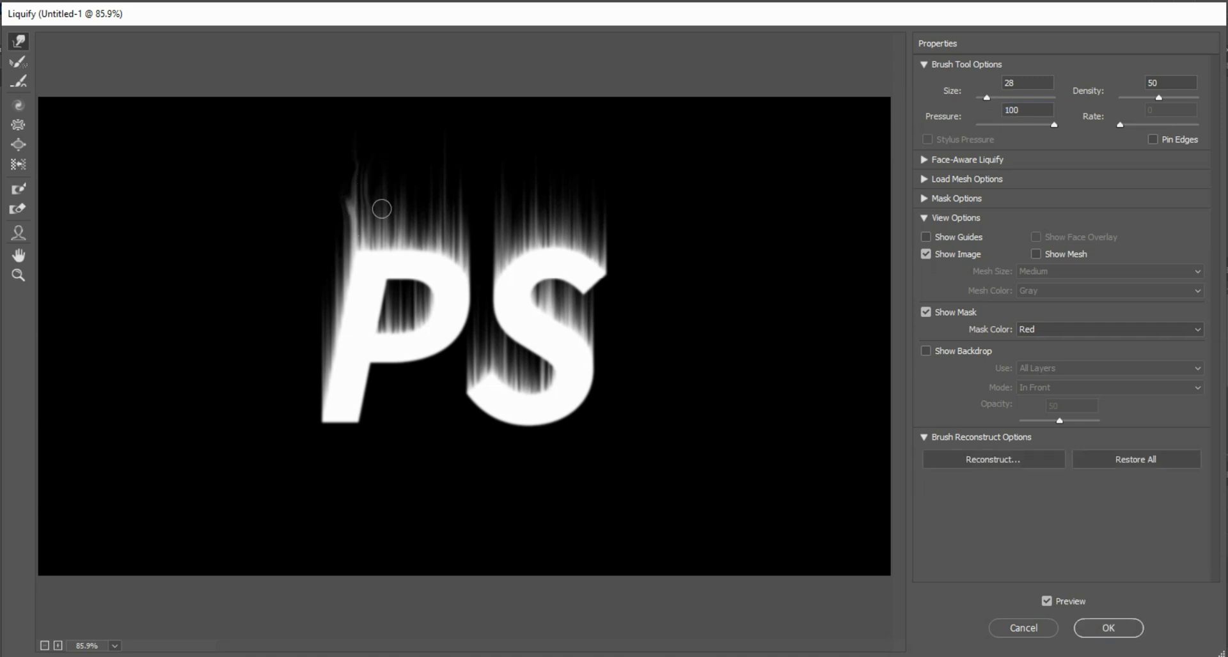
pyautogui.moveTo(387, 227); pyautogui.dragTo(403, 167)
pyautogui.moveTo(406, 232); pyautogui.dragTo(419, 156)
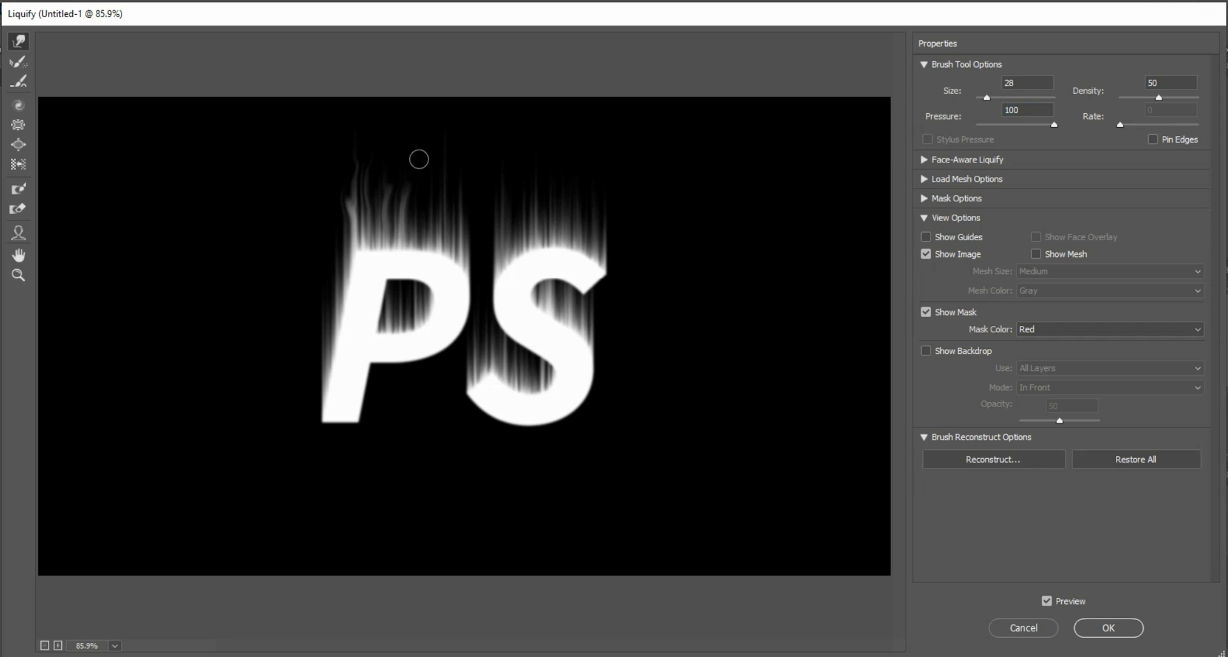
pyautogui.moveTo(438, 235); pyautogui.dragTo(450, 162)
pyautogui.moveTo(455, 256); pyautogui.dragTo(471, 187)
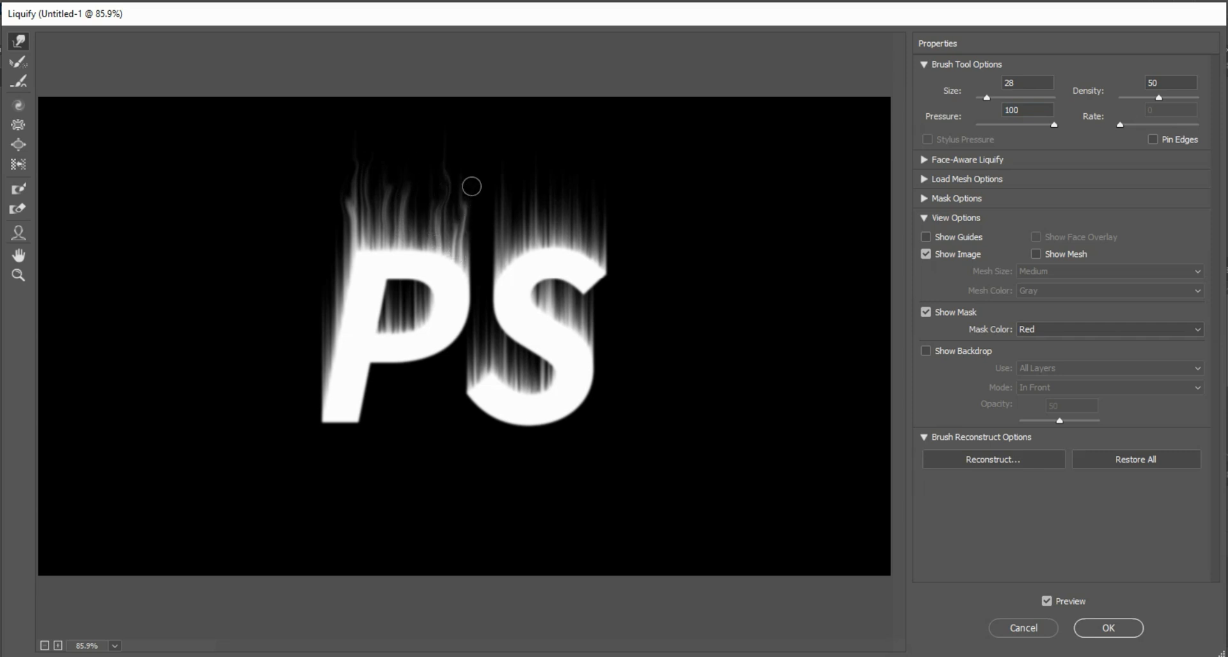
# Step: Warp the streaks above the letter S upward into wavy flame tongues
pyautogui.moveTo(505, 259); pyautogui.dragTo(507, 169)
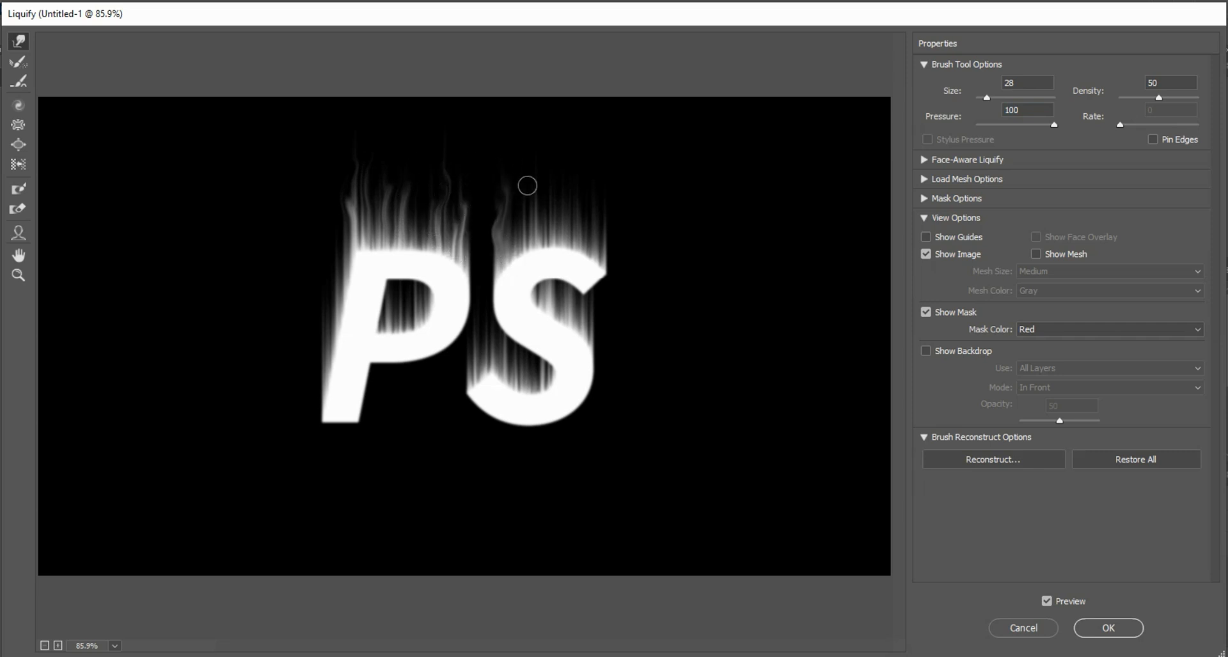
pyautogui.moveTo(525, 246); pyautogui.dragTo(547, 174)
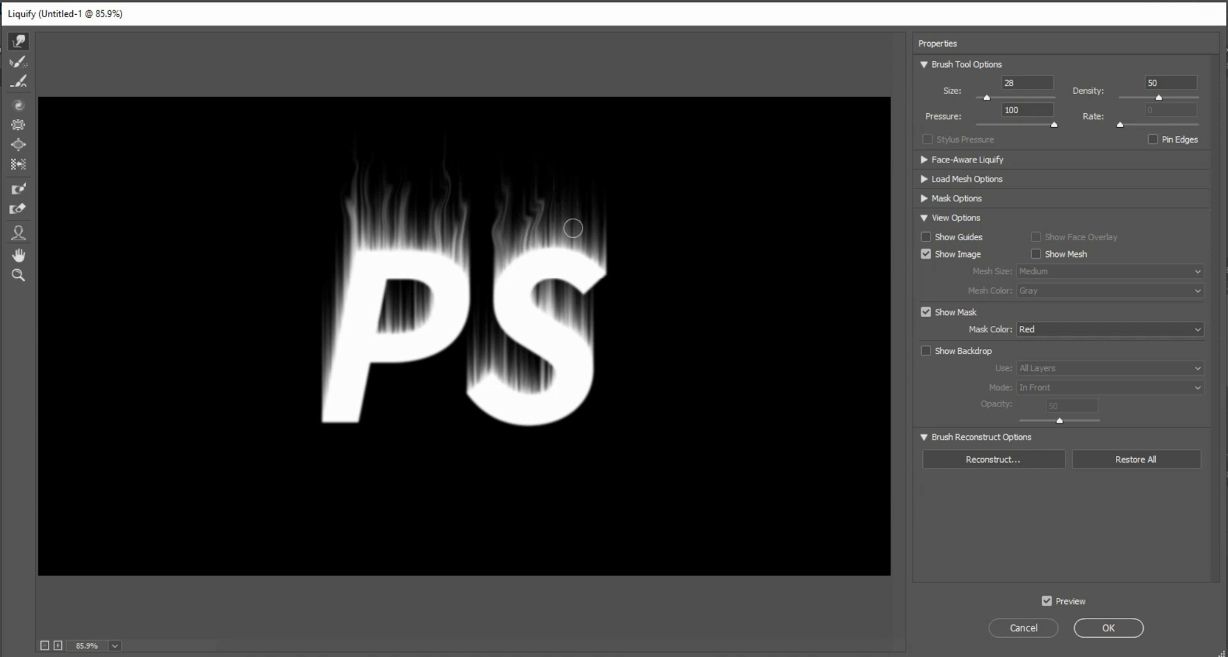
pyautogui.moveTo(569, 228)
pyautogui.mouseDown()
pyautogui.moveTo(559, 199)
pyautogui.moveTo(573, 156)
pyautogui.mouseUp()
pyautogui.moveTo(580, 231)
pyautogui.mouseDown()
pyautogui.moveTo(622, 174)
pyautogui.moveTo(603, 241)
pyautogui.moveTo(636, 186)
pyautogui.mouseUp()
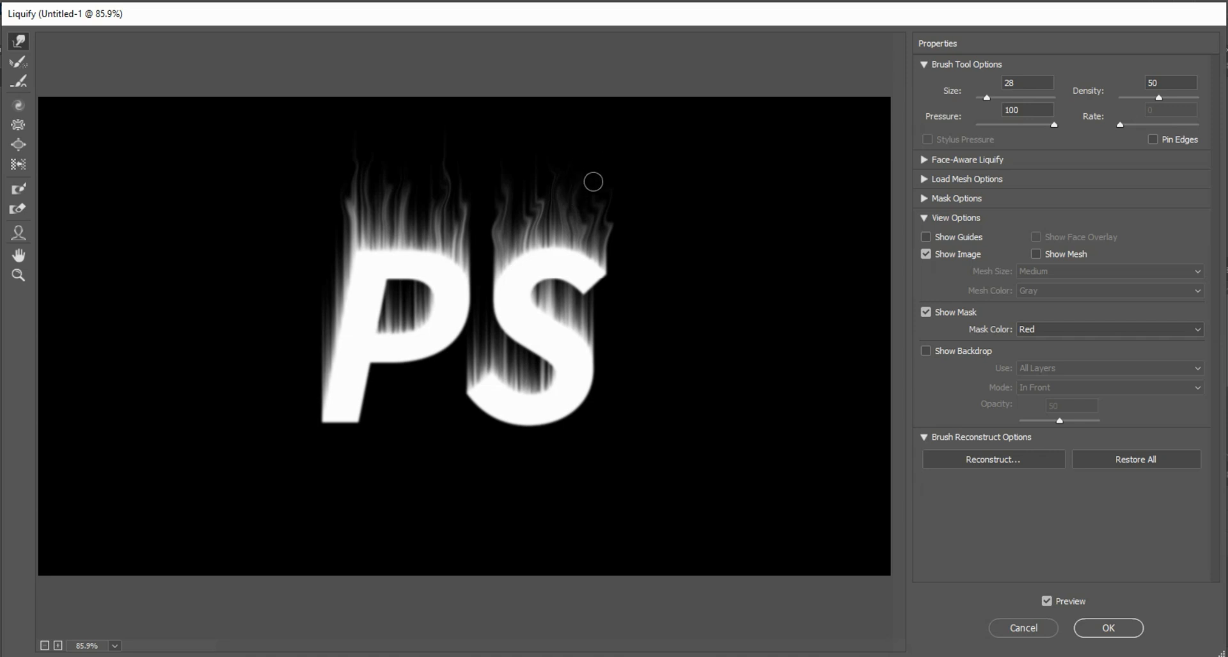
pyautogui.moveTo(558, 236)
pyautogui.mouseDown()
pyautogui.moveTo(556, 205)
pyautogui.moveTo(576, 224)
pyautogui.mouseUp()
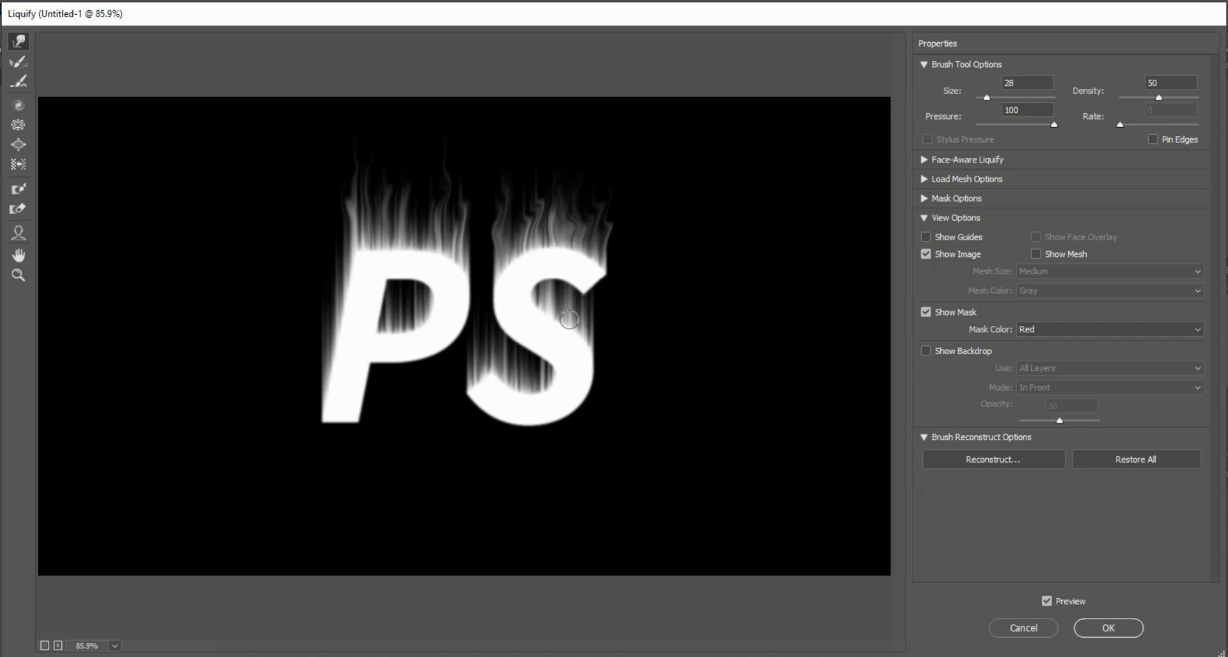
# Step: Warp the streaks inside both letters and along their outer edges into flames, and apply the Liquify changes
pyautogui.moveTo(568, 313)
pyautogui.mouseDown()
pyautogui.moveTo(573, 292)
pyautogui.moveTo(549, 296)
pyautogui.moveTo(554, 285)
pyautogui.mouseUp()
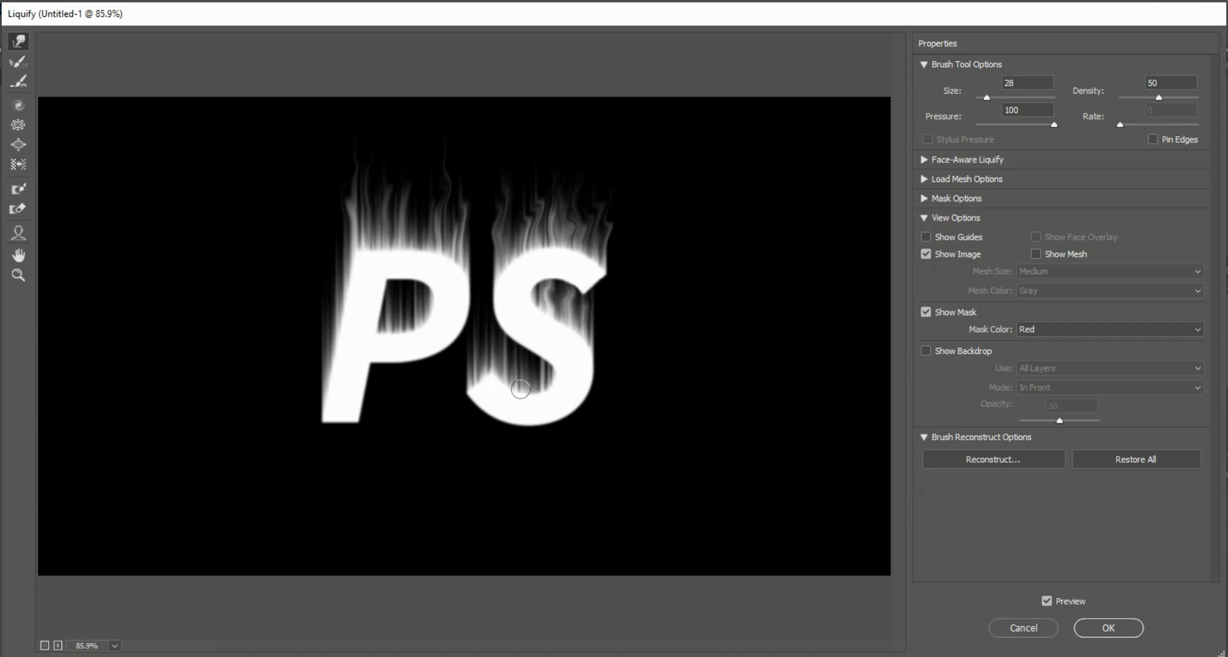
pyautogui.moveTo(520, 390)
pyautogui.mouseDown()
pyautogui.moveTo(521, 356)
pyautogui.moveTo(501, 366)
pyautogui.moveTo(509, 352)
pyautogui.moveTo(487, 346)
pyautogui.moveTo(482, 323)
pyautogui.moveTo(468, 367)
pyautogui.moveTo(488, 295)
pyautogui.mouseUp()
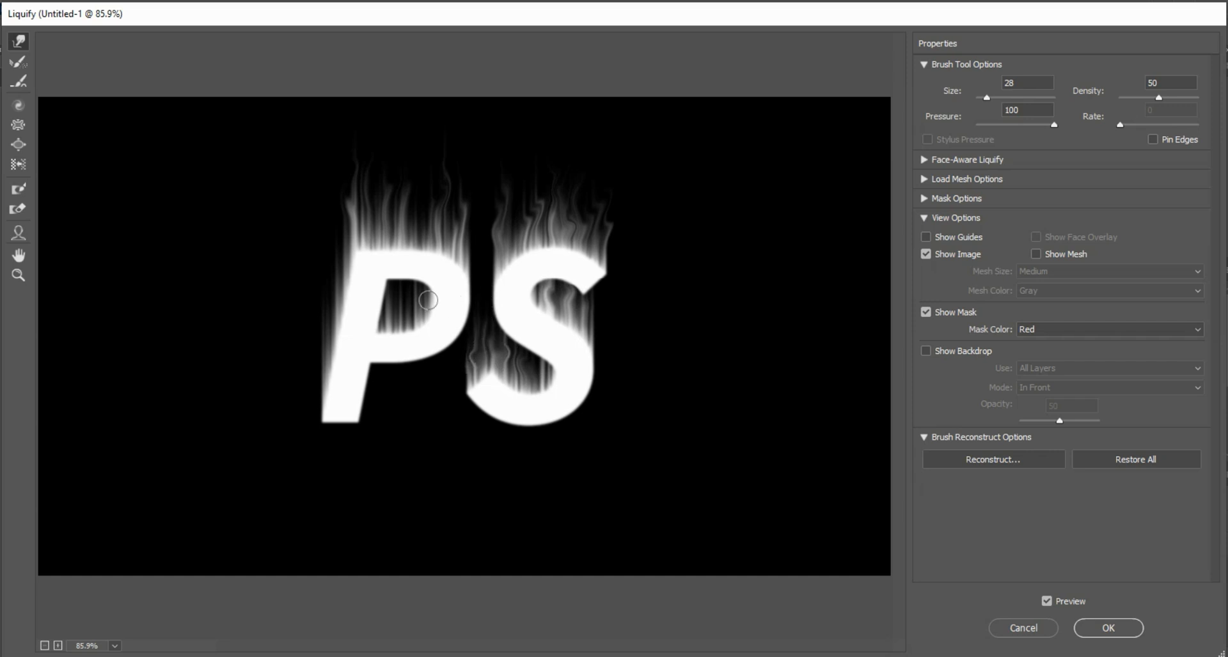
pyautogui.moveTo(403, 301); pyautogui.dragTo(421, 301)
pyautogui.moveTo(326, 326); pyautogui.dragTo(326, 293)
pyautogui.moveTo(590, 315); pyautogui.dragTo(618, 284)
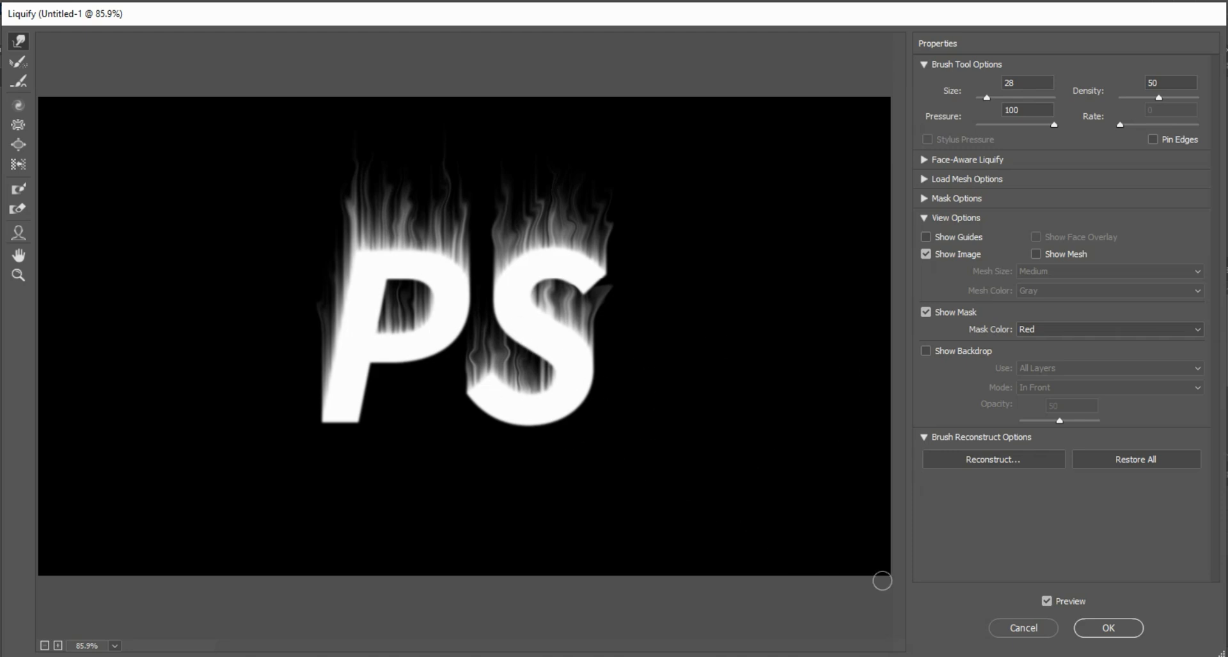
pyautogui.click(1090, 629)
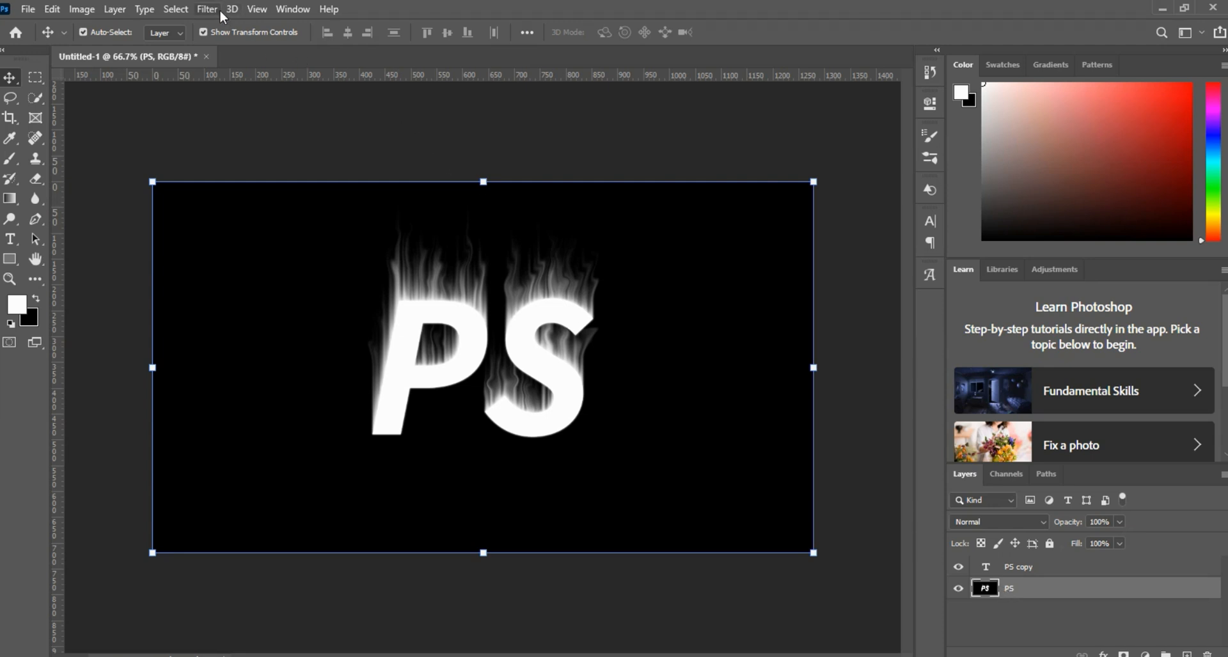
# Step: Colorize the merged PS layer with Hue/Saturation, using a hue of +40 and a saturation of +100
pyautogui.click(84, 10)
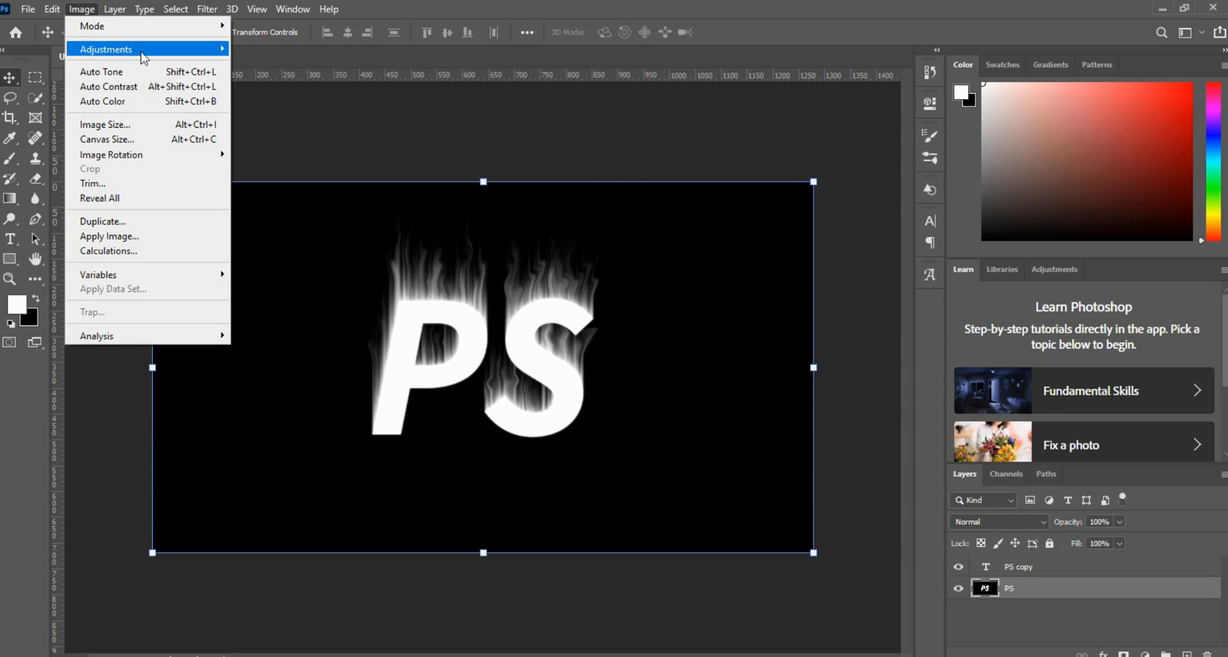
pyautogui.moveTo(146, 53)
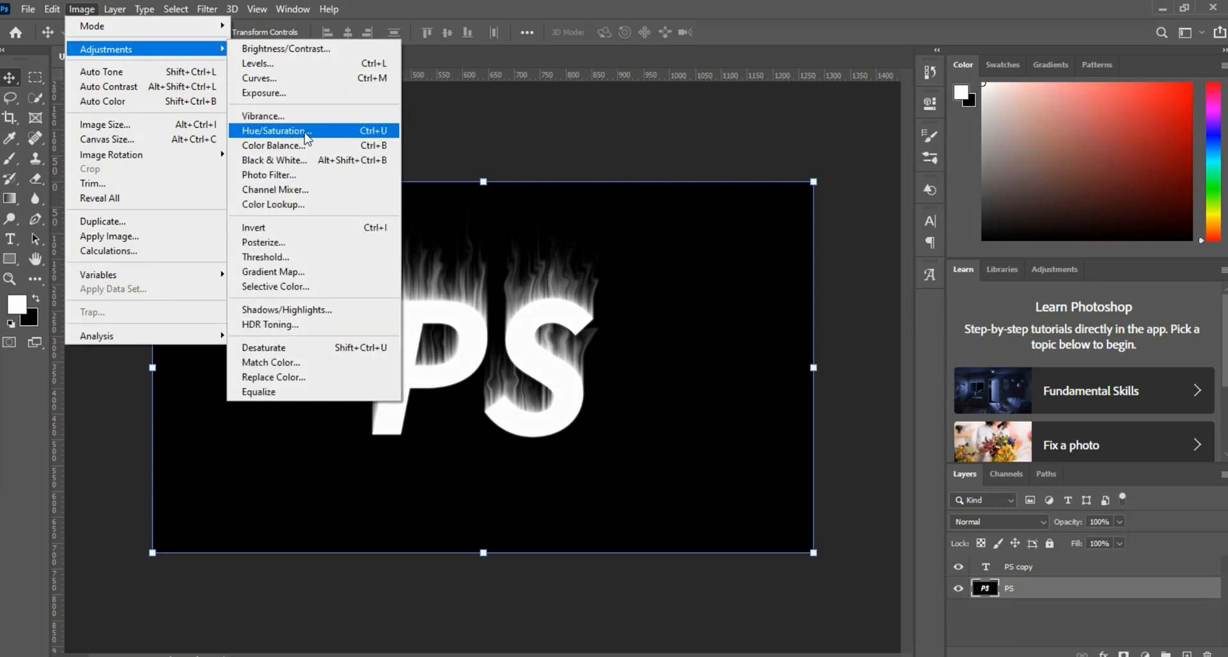
pyautogui.click(327, 131)
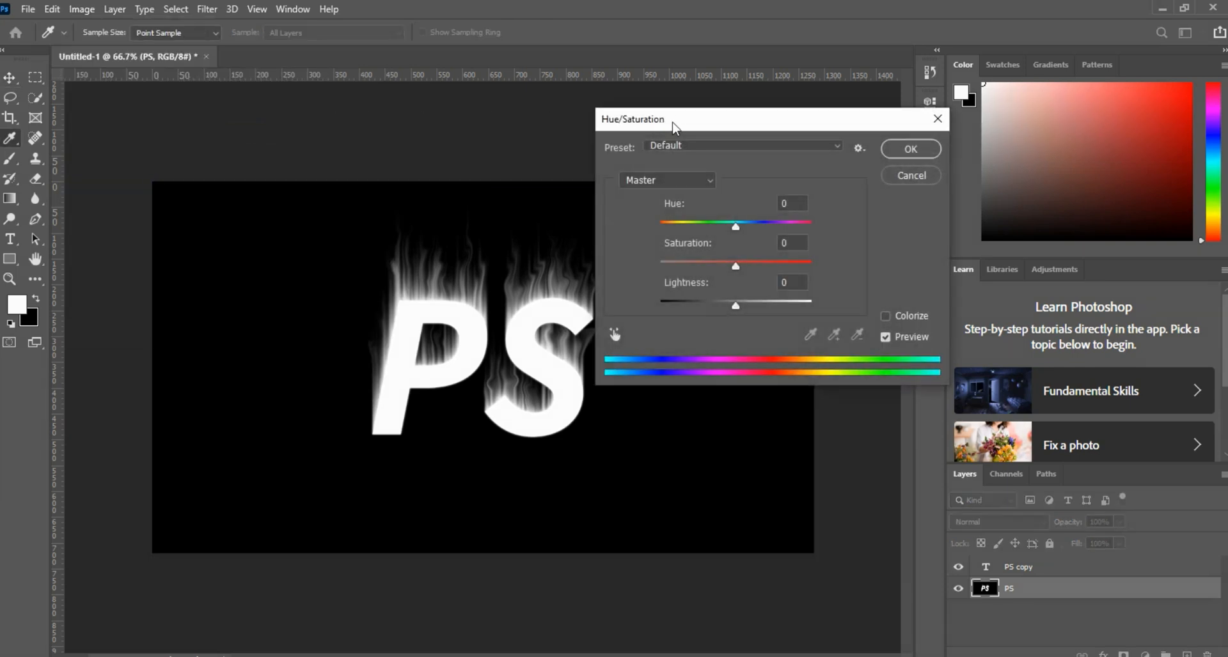
pyautogui.moveTo(677, 121); pyautogui.dragTo(649, 123)
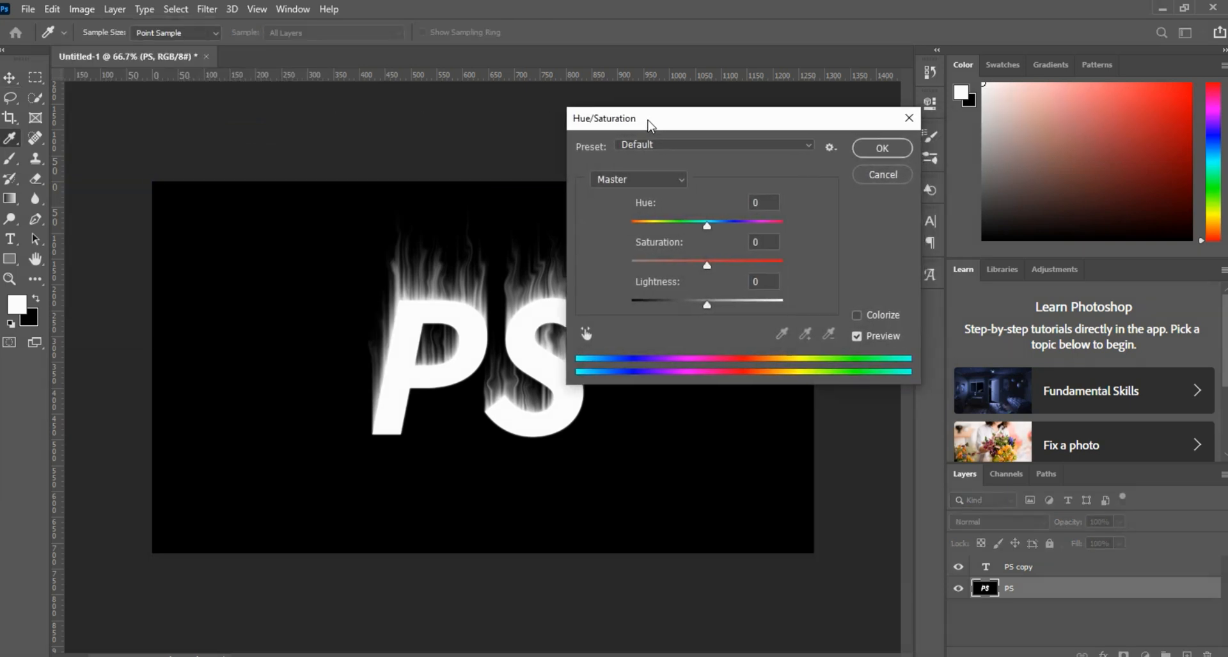
pyautogui.click(856, 316)
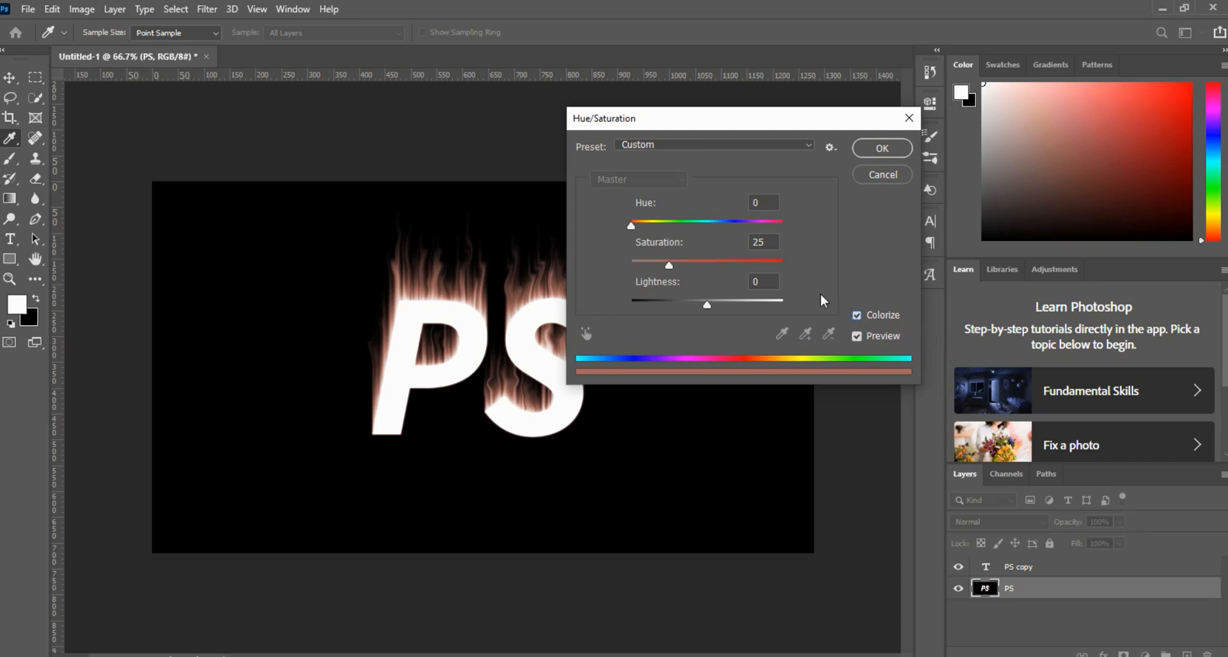
pyautogui.moveTo(671, 269); pyautogui.dragTo(785, 254)
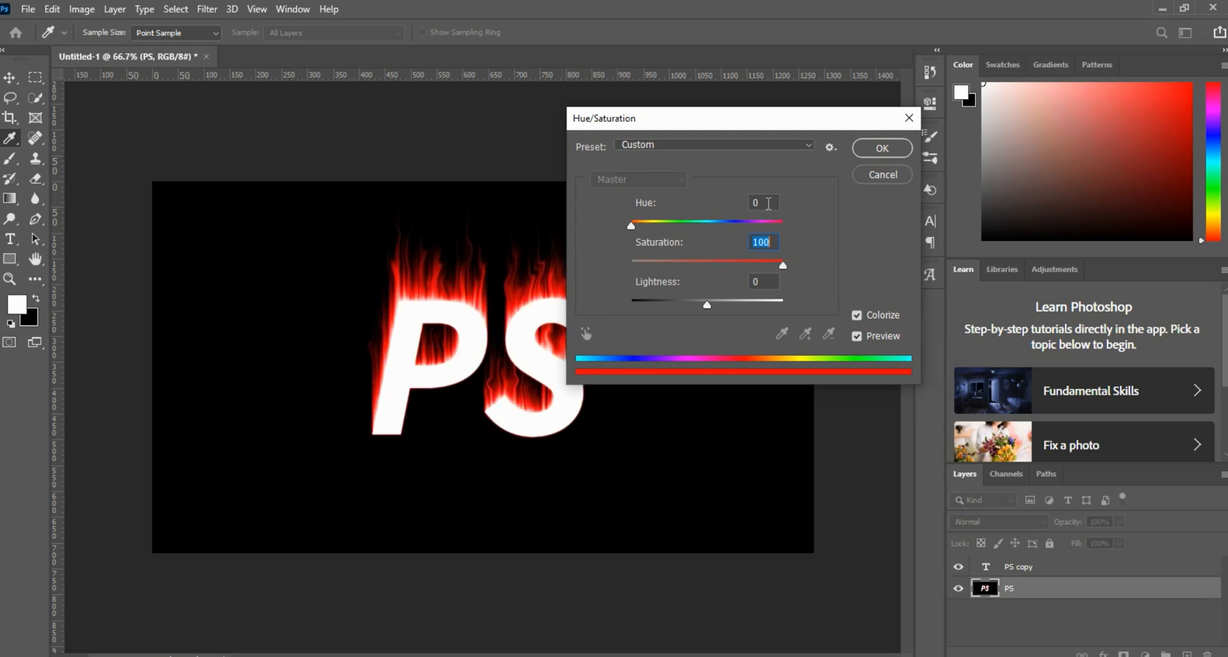
pyautogui.click(767, 203)
pyautogui.write('+40')
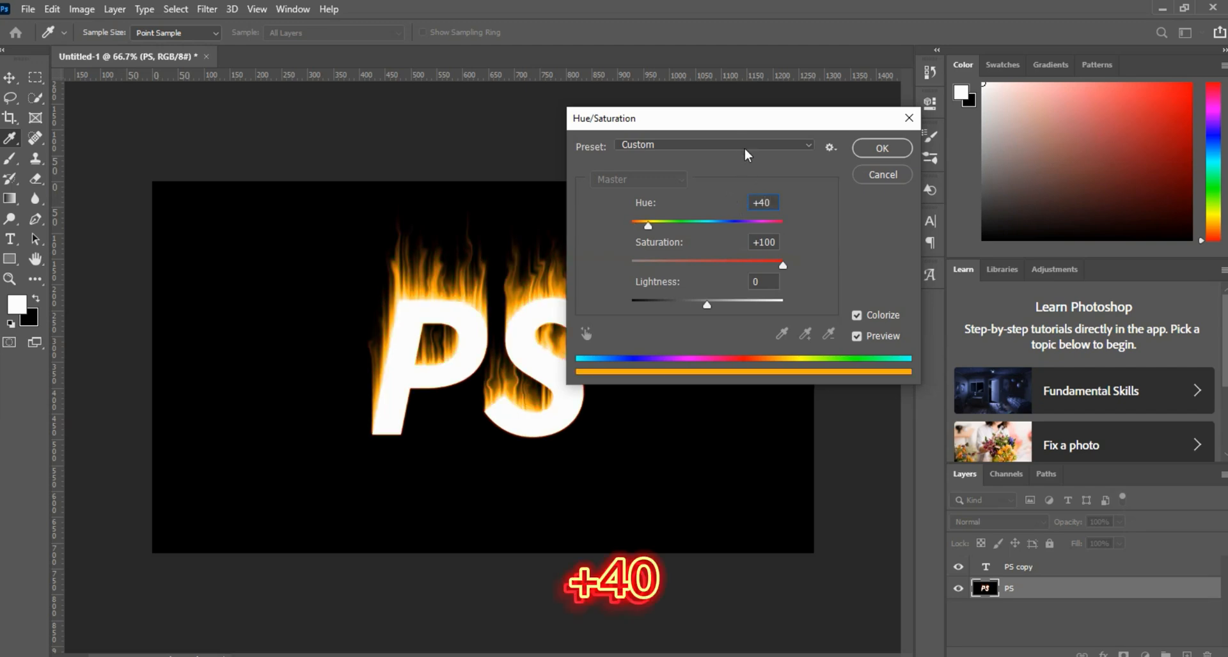
pyautogui.moveTo(773, 204); pyautogui.dragTo(703, 208)
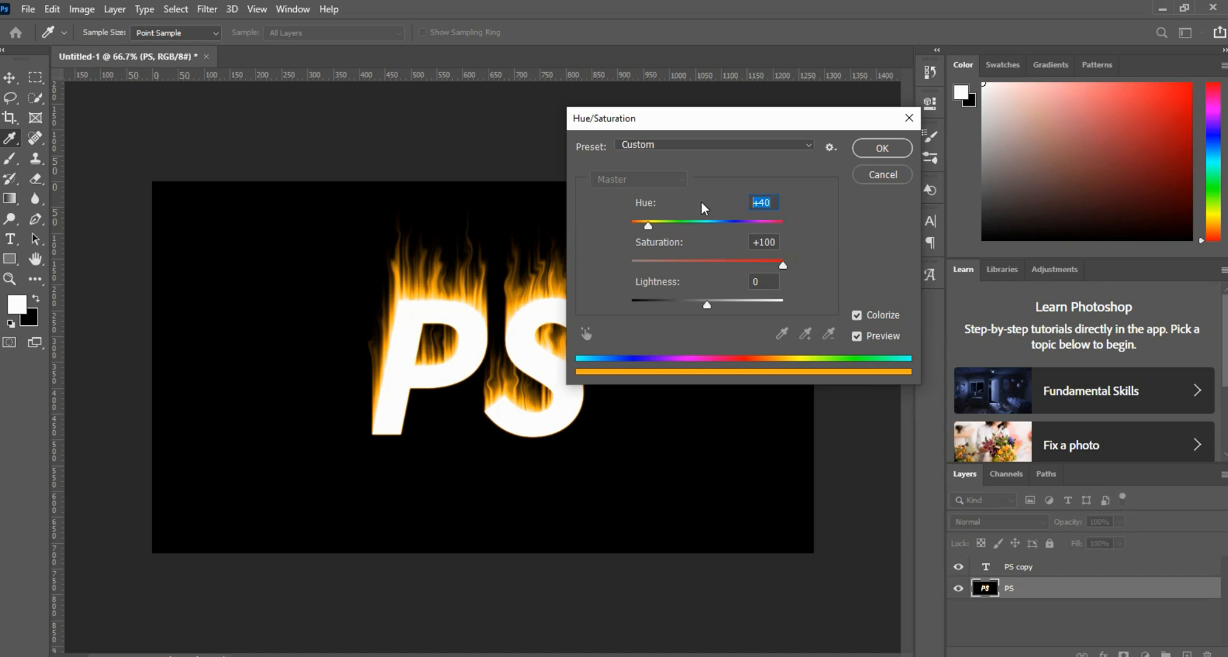
pyautogui.click(882, 148)
pyautogui.press('v')
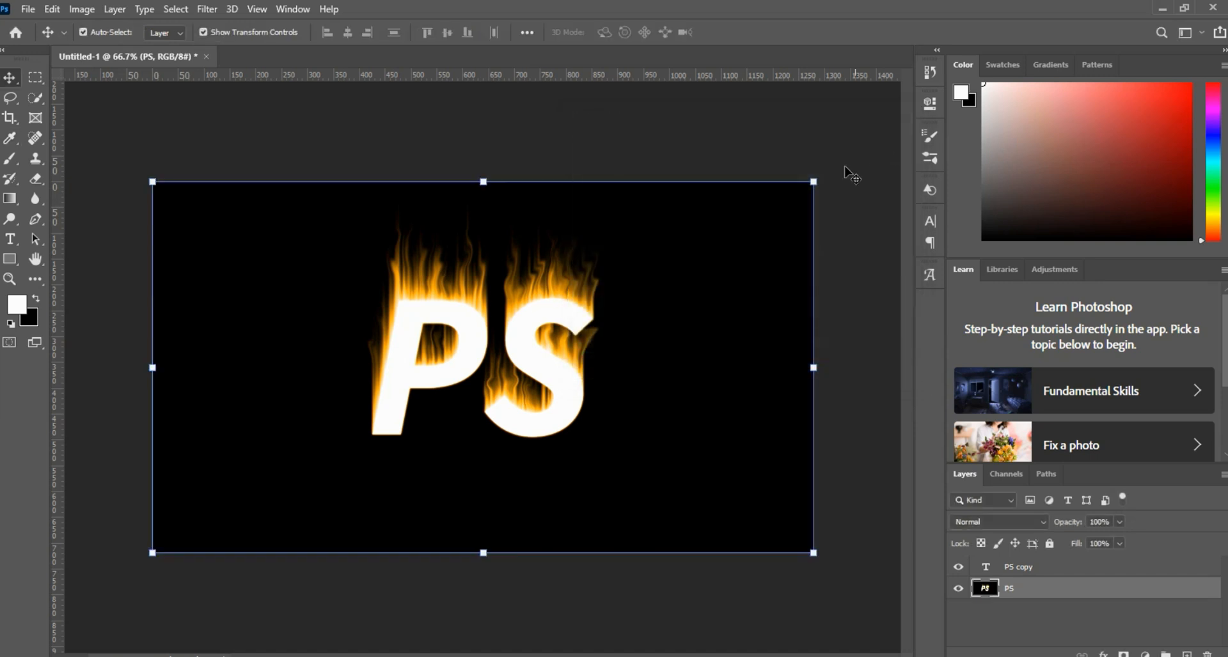
# Step: Duplicate the colorized PS flame layer within the same document, keeping the suggested name PS copy 2
pyautogui.rightClick(1018, 589)
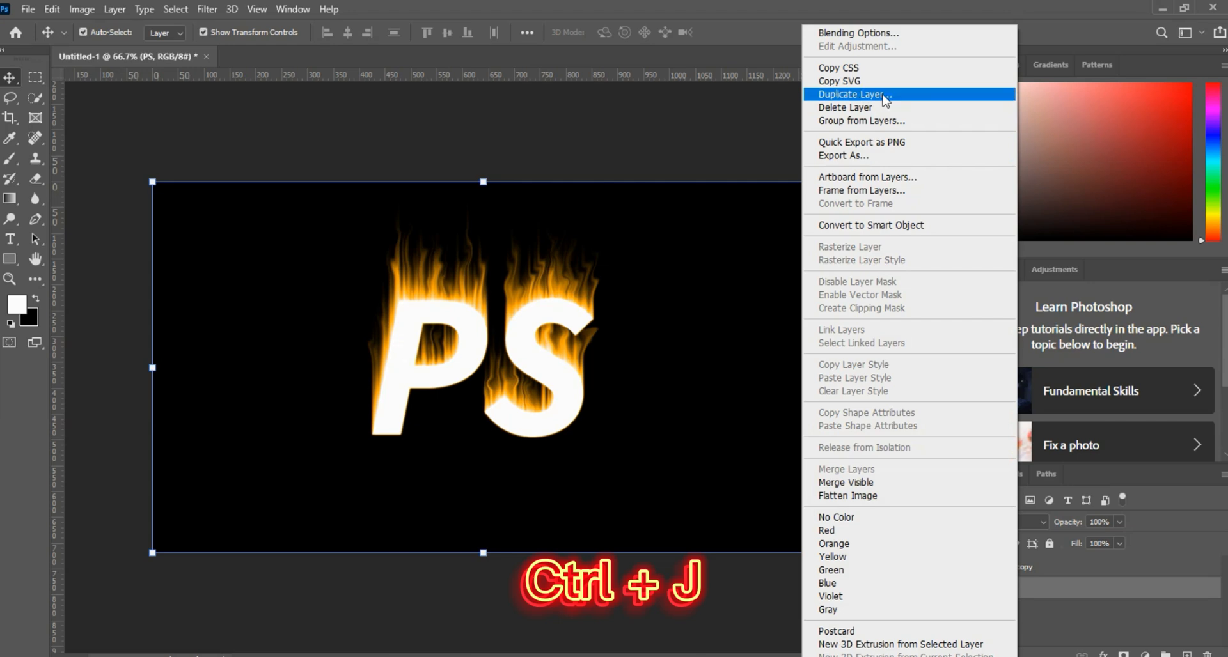
pyautogui.click(951, 96)
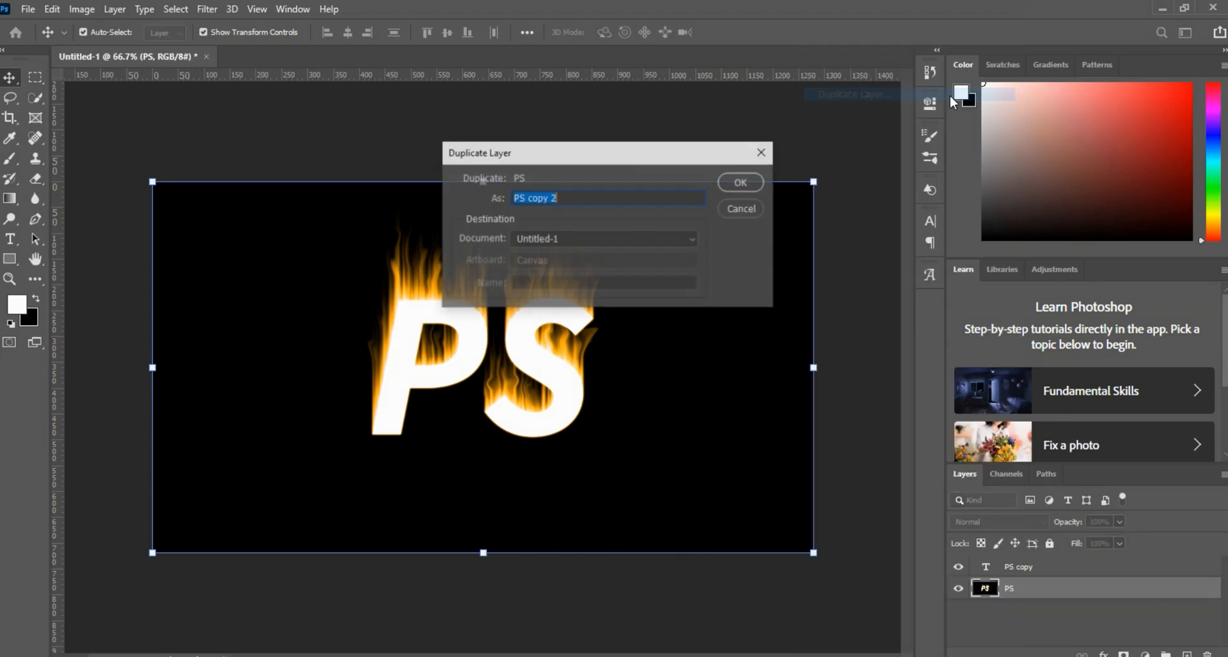
pyautogui.click(741, 183)
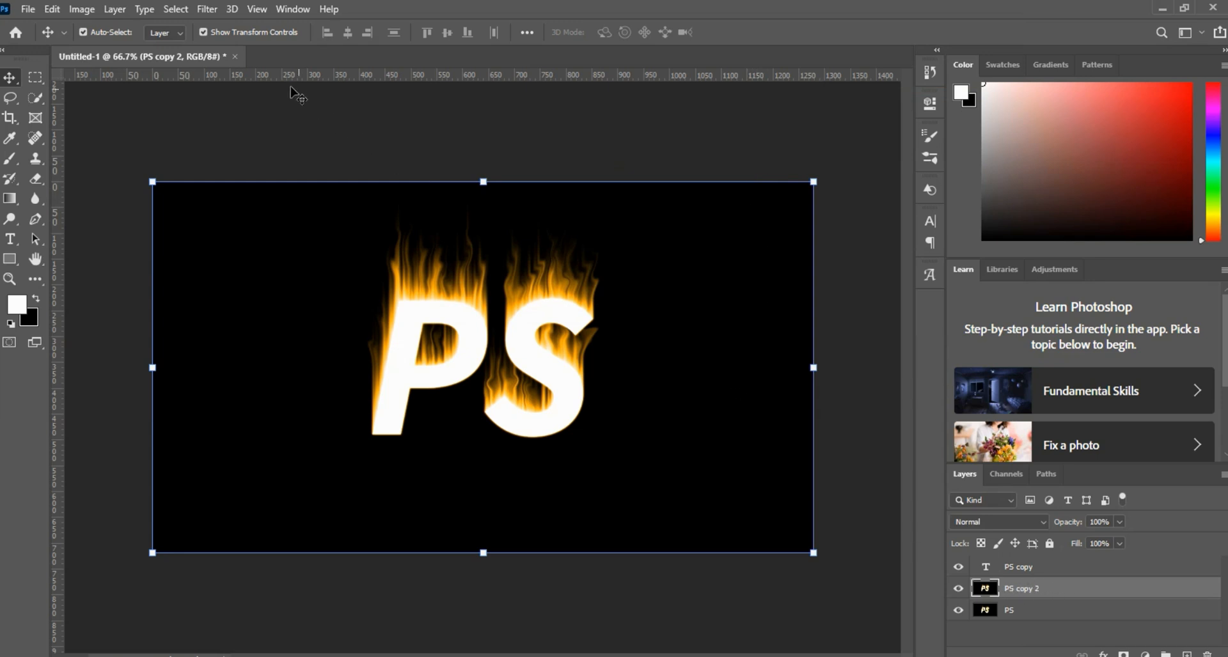
# Step: Shift the duplicated flame layer to red with Hue/Saturation, using a hue of -40 and a saturation of +100
pyautogui.click(82, 9)
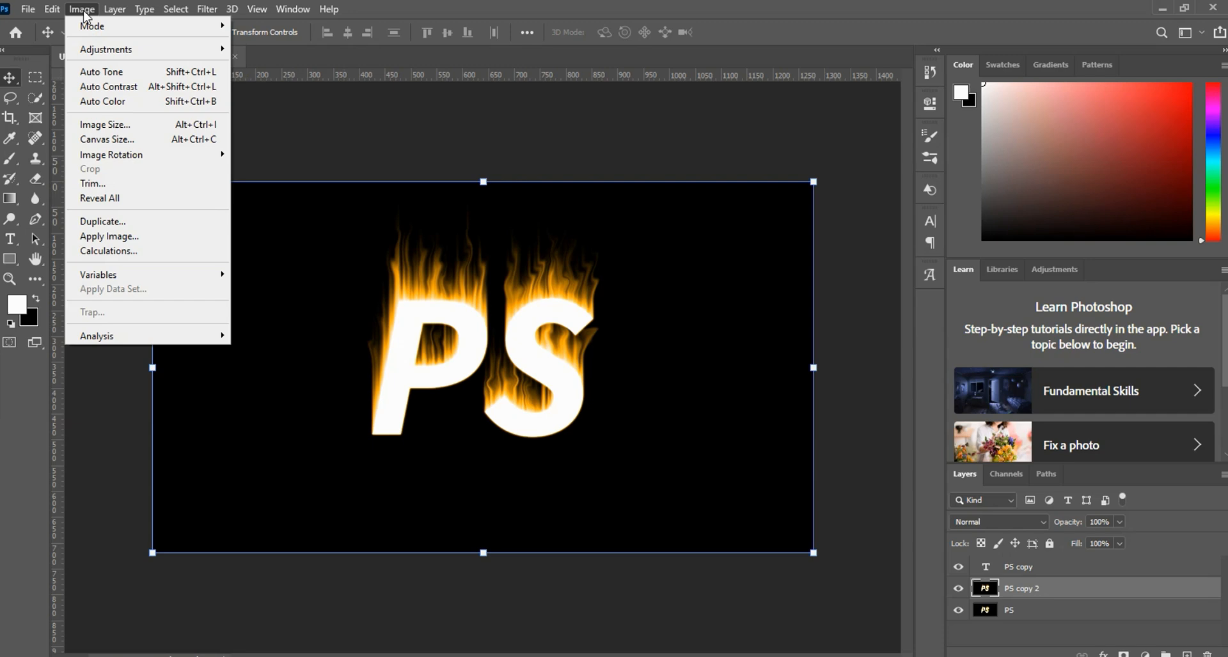
pyautogui.moveTo(90, 49)
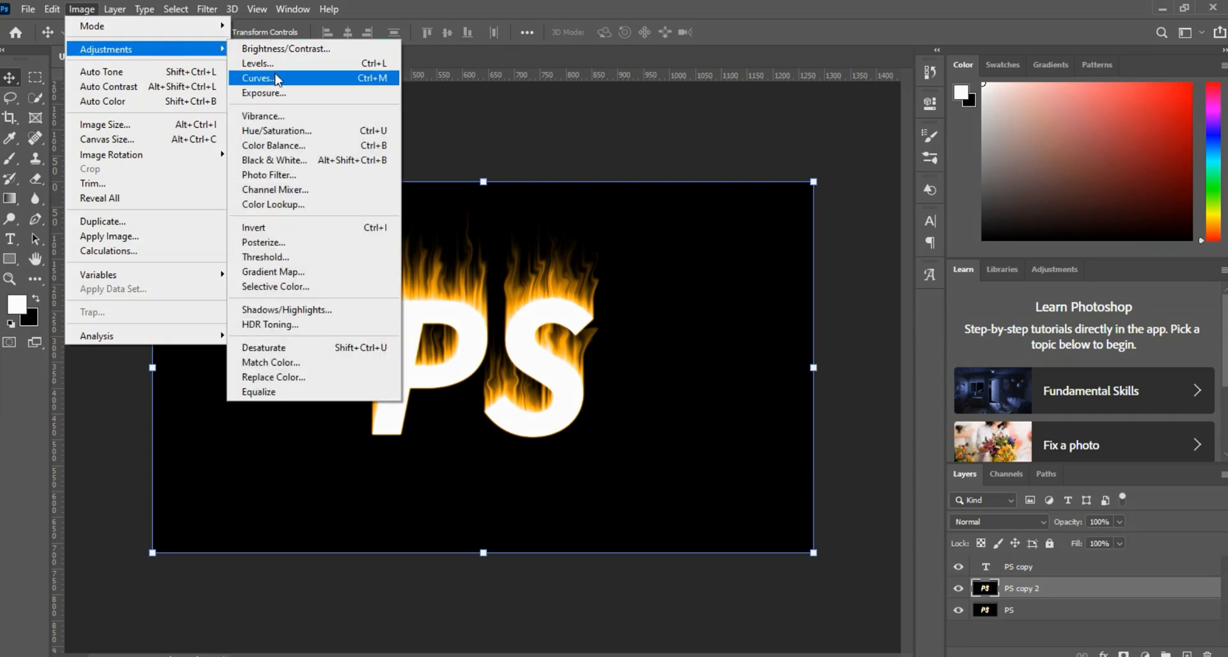
pyautogui.click(283, 130)
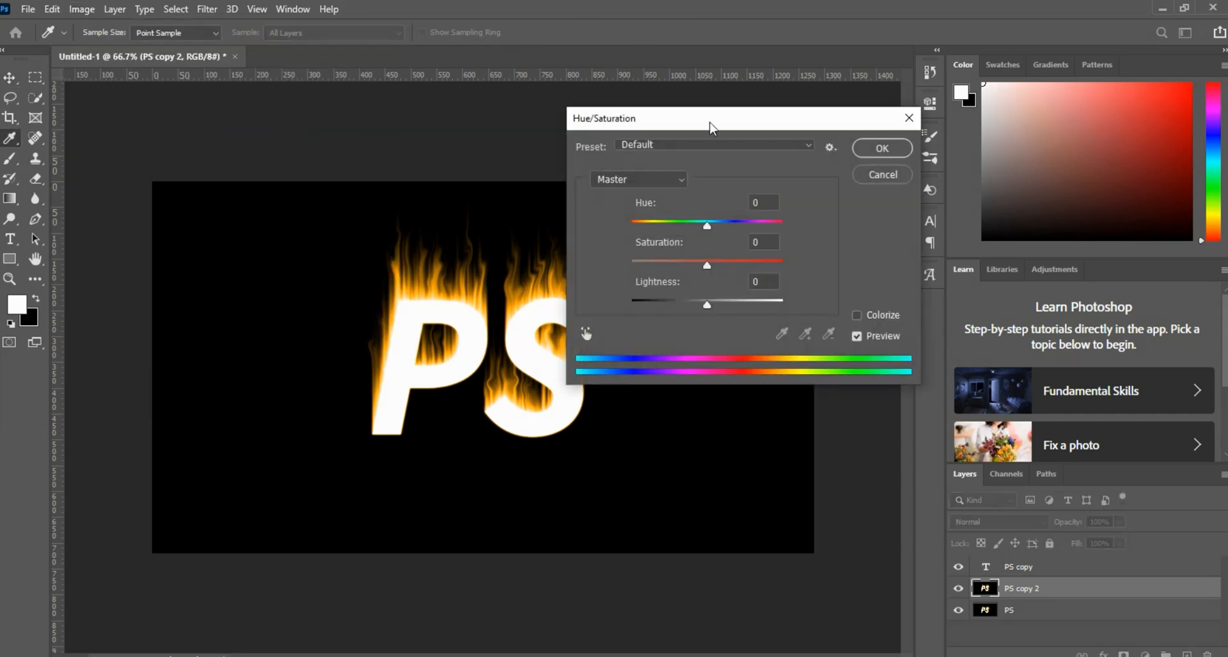
pyautogui.moveTo(711, 123); pyautogui.dragTo(655, 121)
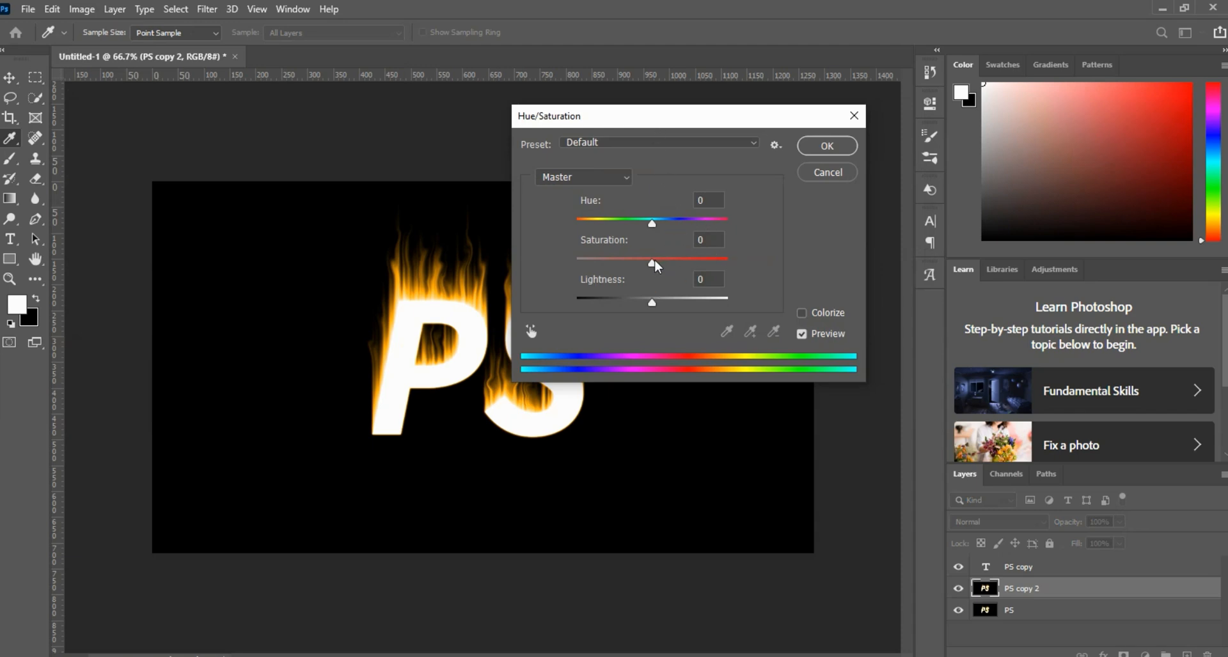
pyautogui.moveTo(654, 263); pyautogui.dragTo(650, 267)
pyautogui.click(706, 197)
pyautogui.write('-4')
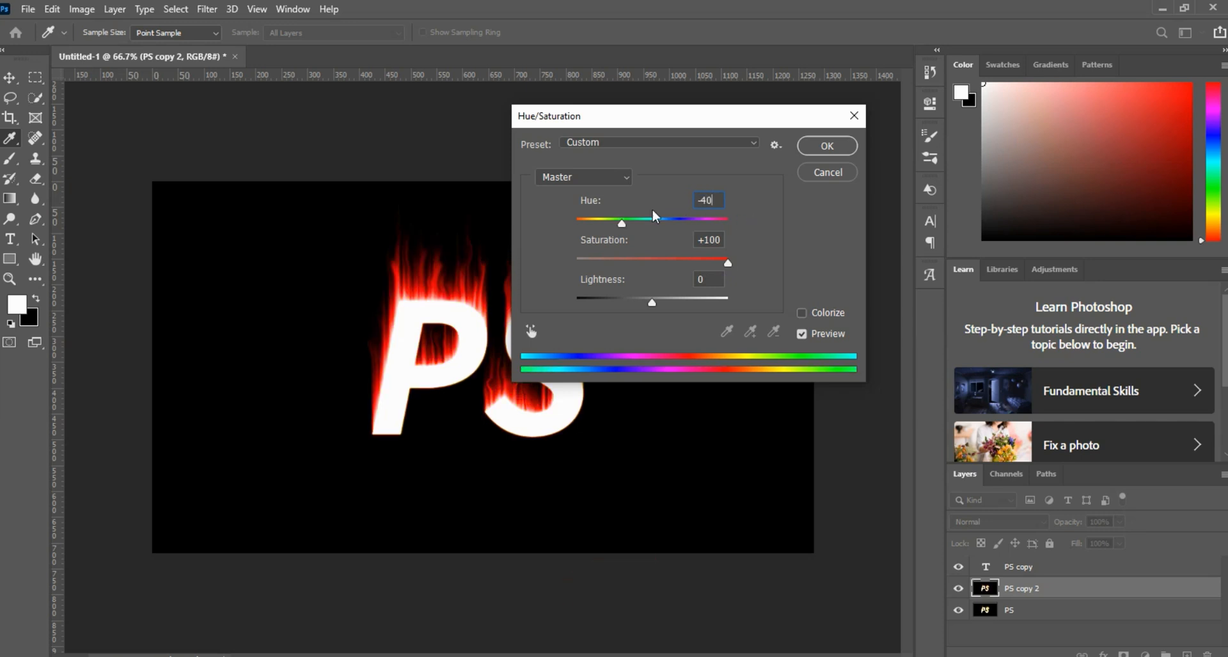
pyautogui.click(837, 148)
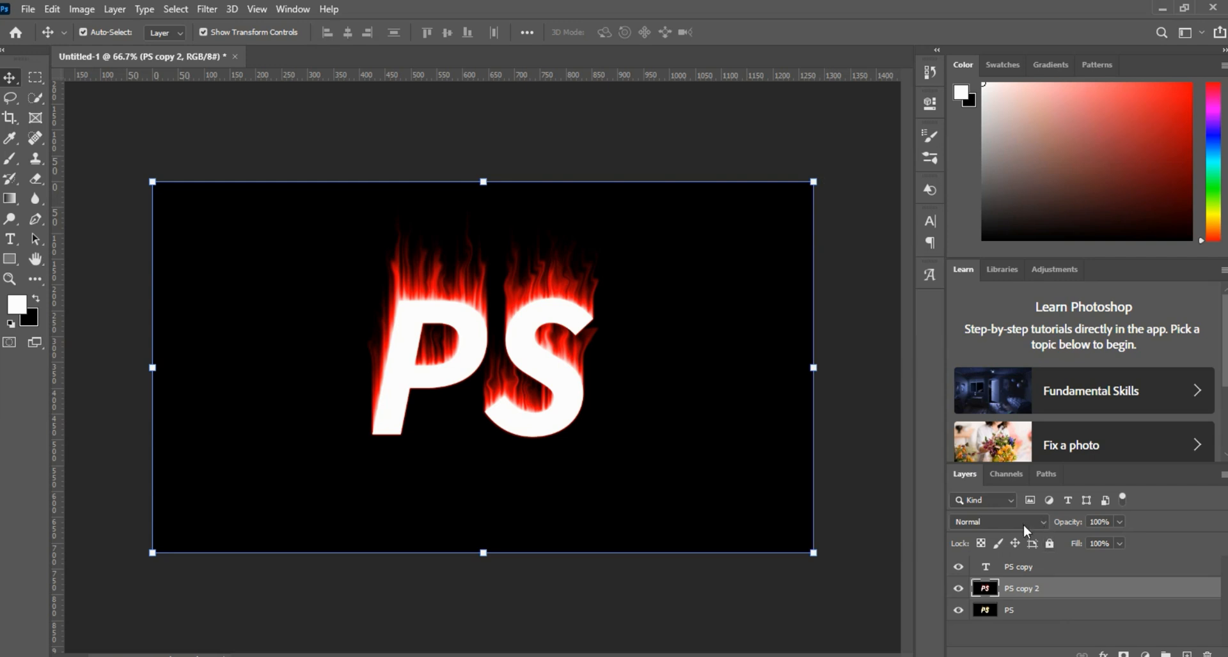
# Step: Set the blend mode of the red flame layer PS copy 2 to Color Dodge
pyautogui.click(1042, 522)
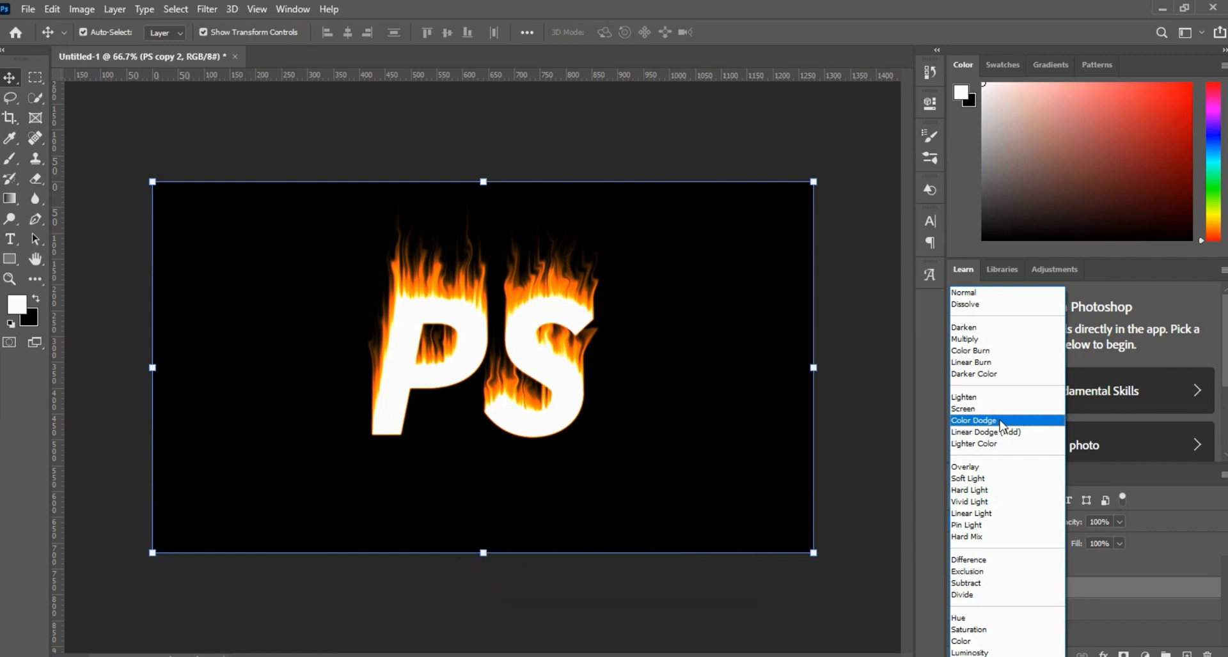
pyautogui.click(976, 421)
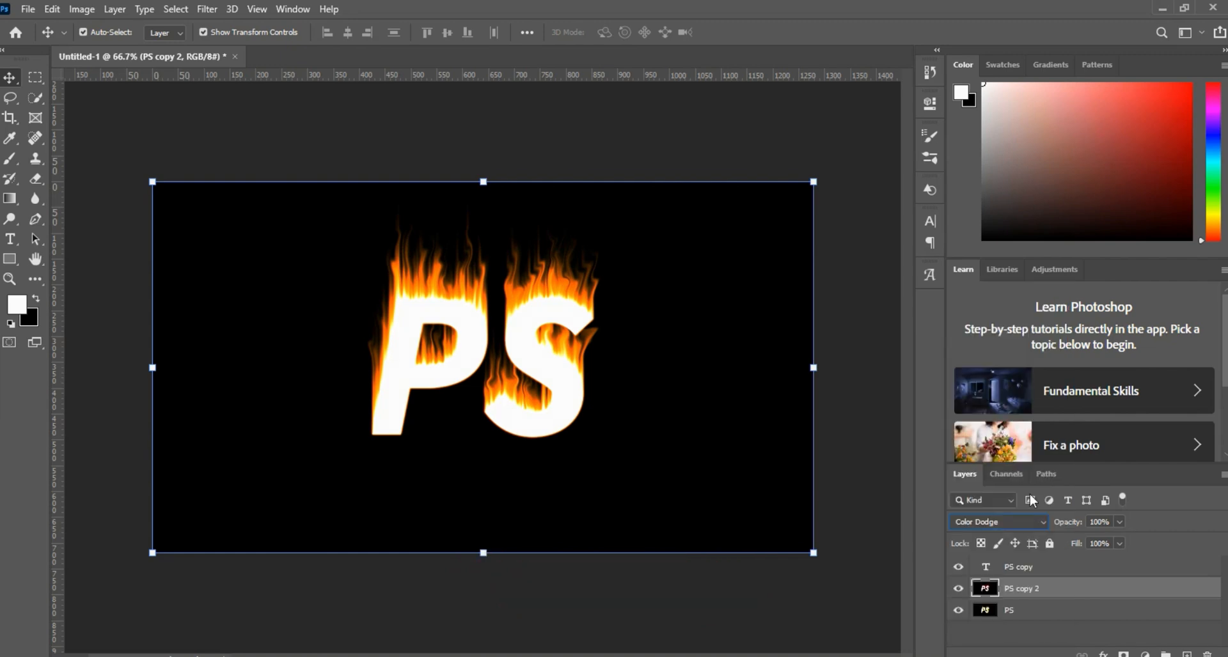
pyautogui.click(1019, 624)
# Step: Recolor the letters of the PS copy text layer black, commit the text edit and deselect all layers
pyautogui.click(1021, 570)
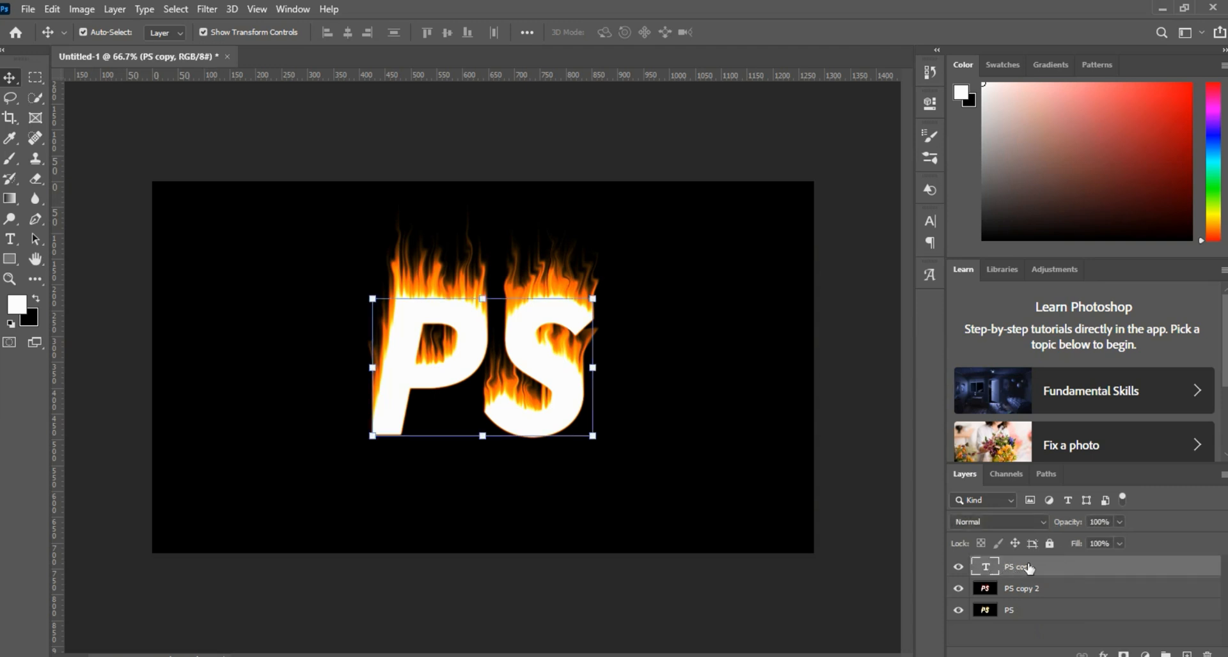
pyautogui.click(10, 239)
pyautogui.moveTo(381, 354); pyautogui.dragTo(591, 346)
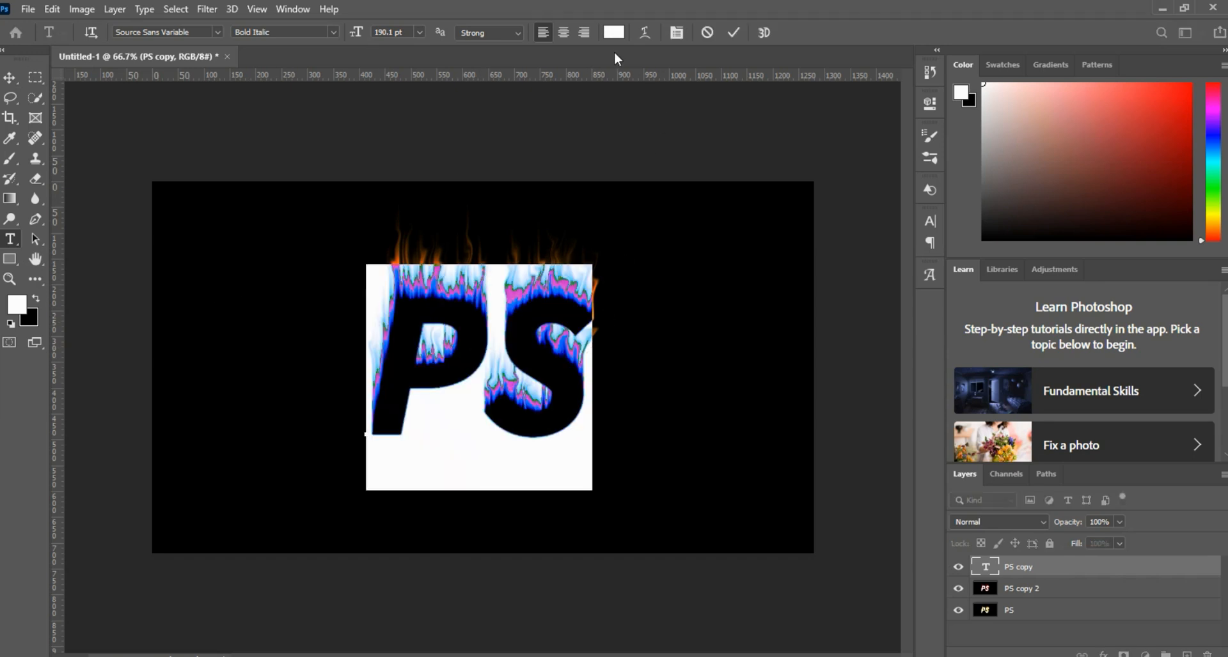
pyautogui.click(613, 32)
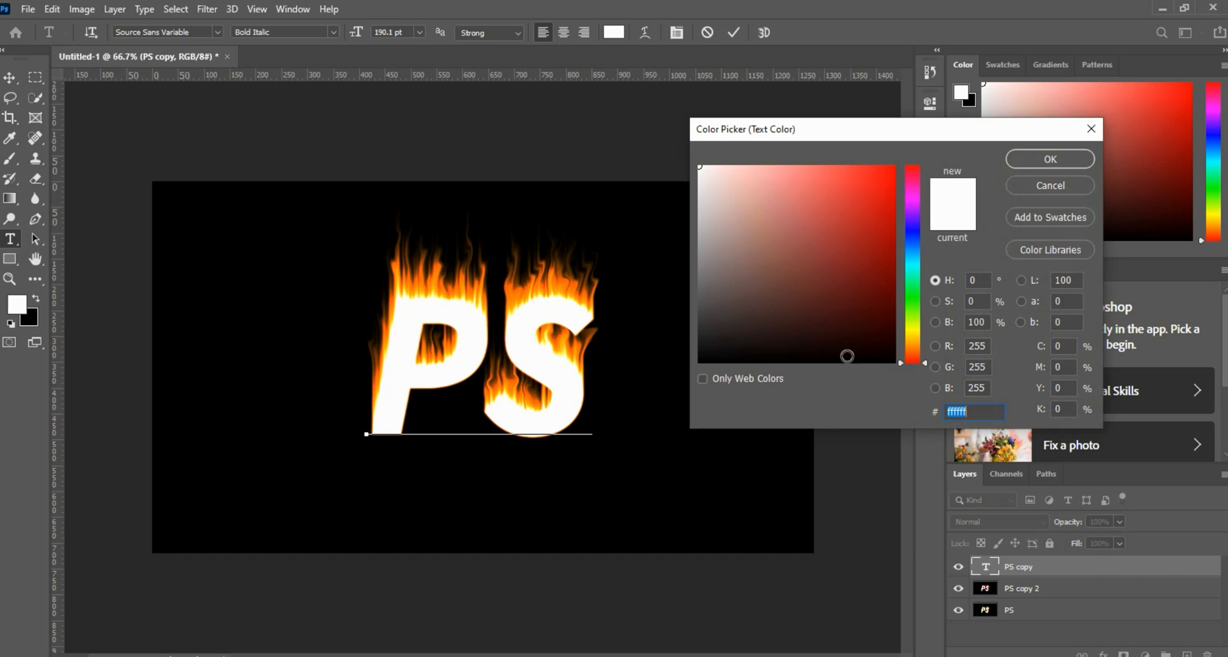
pyautogui.moveTo(846, 356); pyautogui.dragTo(907, 369)
pyautogui.click(1050, 160)
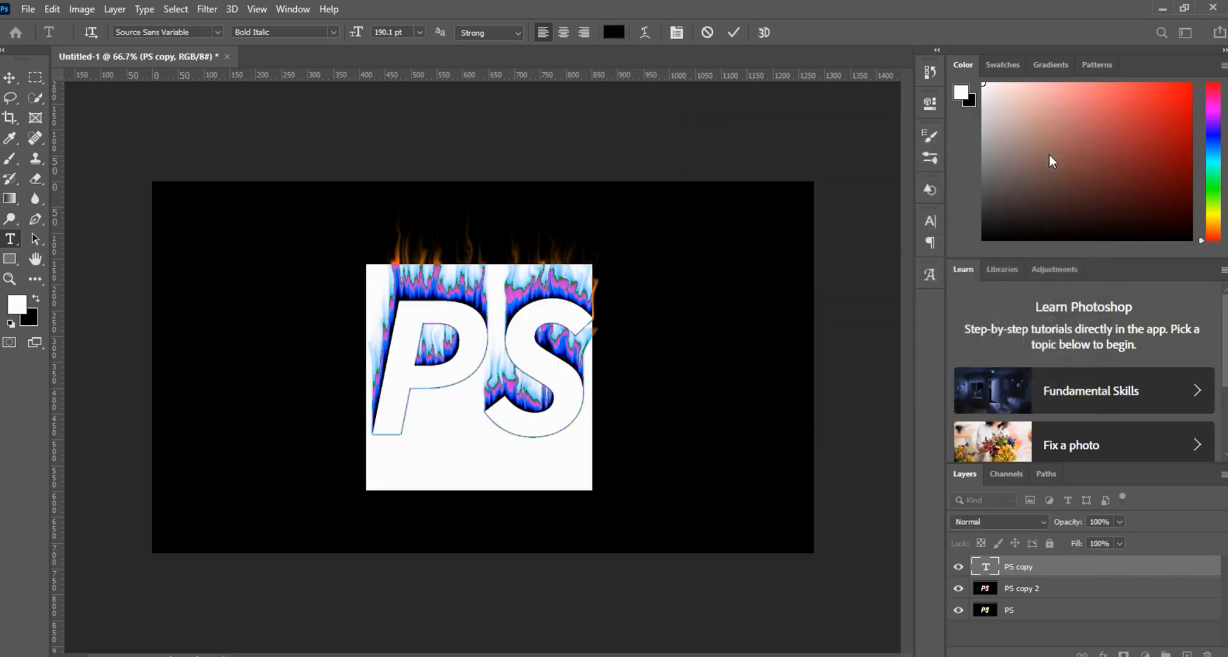
pyautogui.click(8, 82)
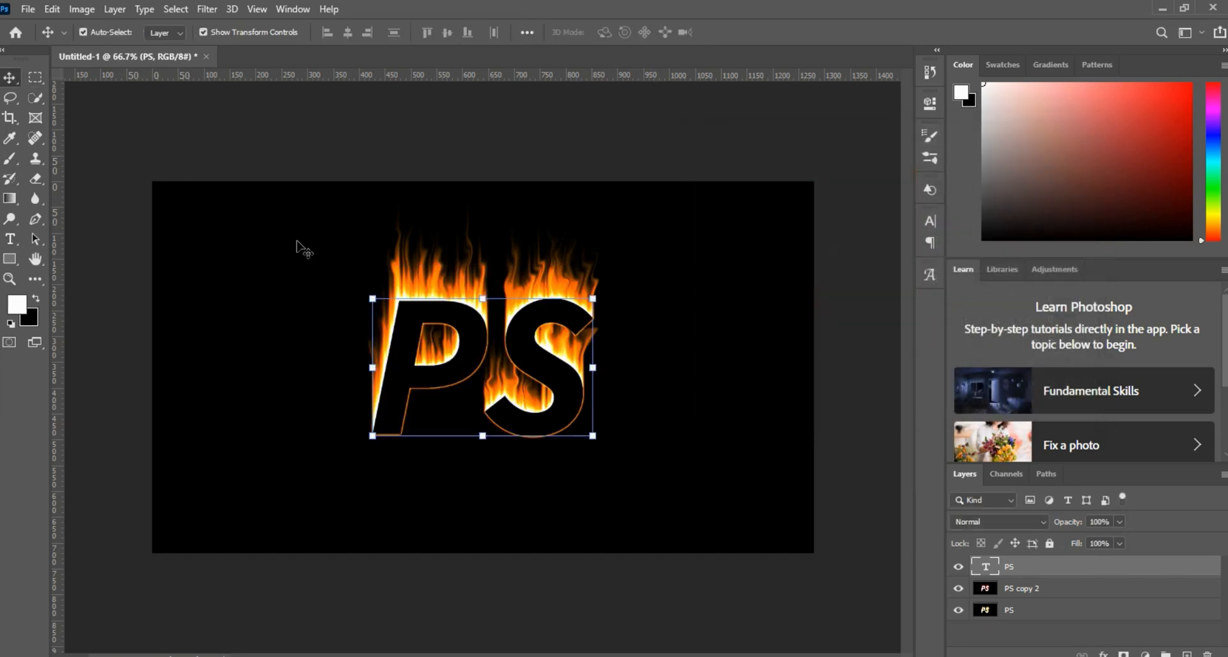
pyautogui.click(660, 358)
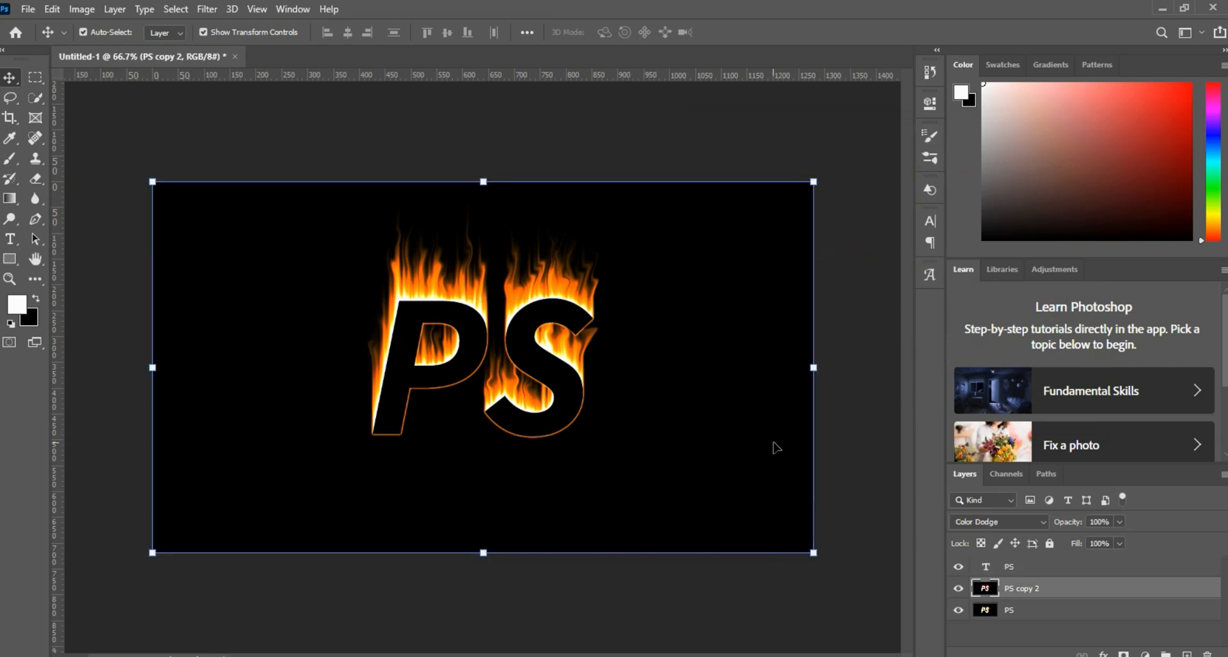
pyautogui.click(853, 442)
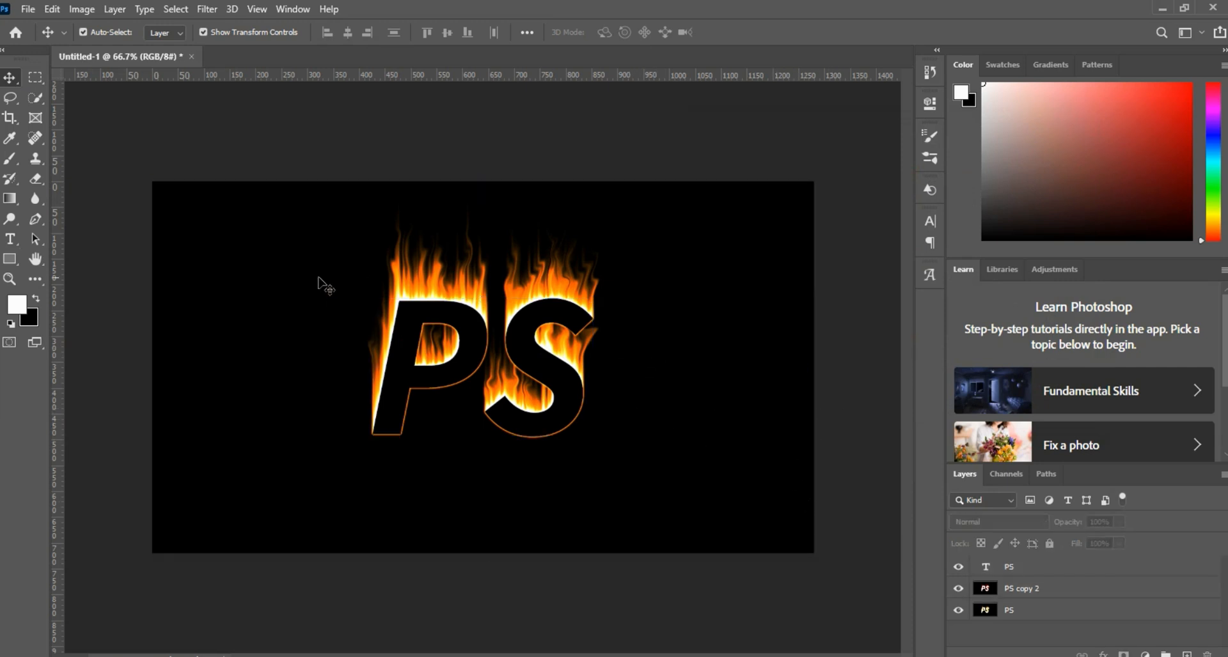